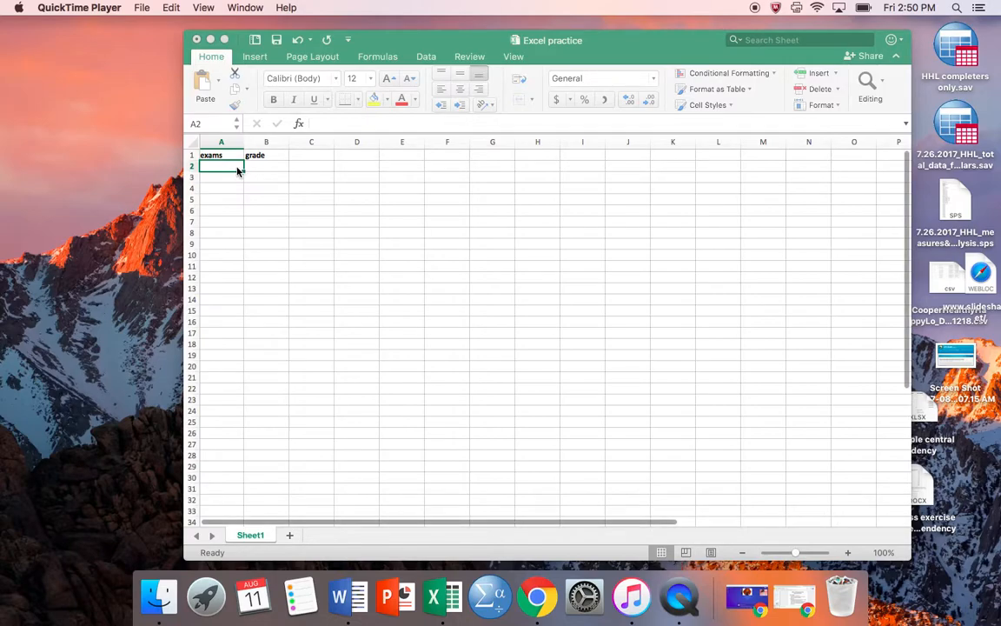
- Enter the exam numbers 1, 2, 3 and 4 in cells A2 to A5 of the exams column
{"action": "left_click", "coordinate": [237, 167]}
{"action": "type", "text": "1"}
{"action": "key", "text": "Return"}
{"action": "type", "text": "2"}
{"action": "key", "text": "Return"}
{"action": "type", "text": "3"}
{"action": "key", "text": "Return"}
{"action": "type", "text": "4"}
- Enter the grades 60, 70, 70 and 100 in cells B2 to B5 beside the exam numbers
{"action": "key", "text": "Up"}
{"action": "key", "text": "Right"}
{"action": "key", "text": "Up"}
{"action": "key", "text": "Up"}
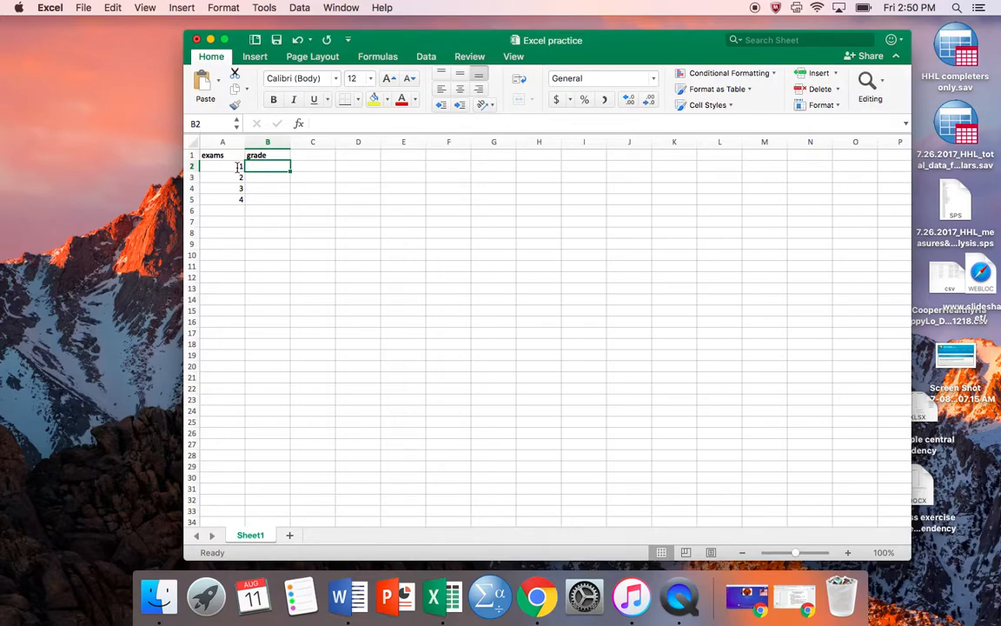
{"action": "type", "text": "60"}
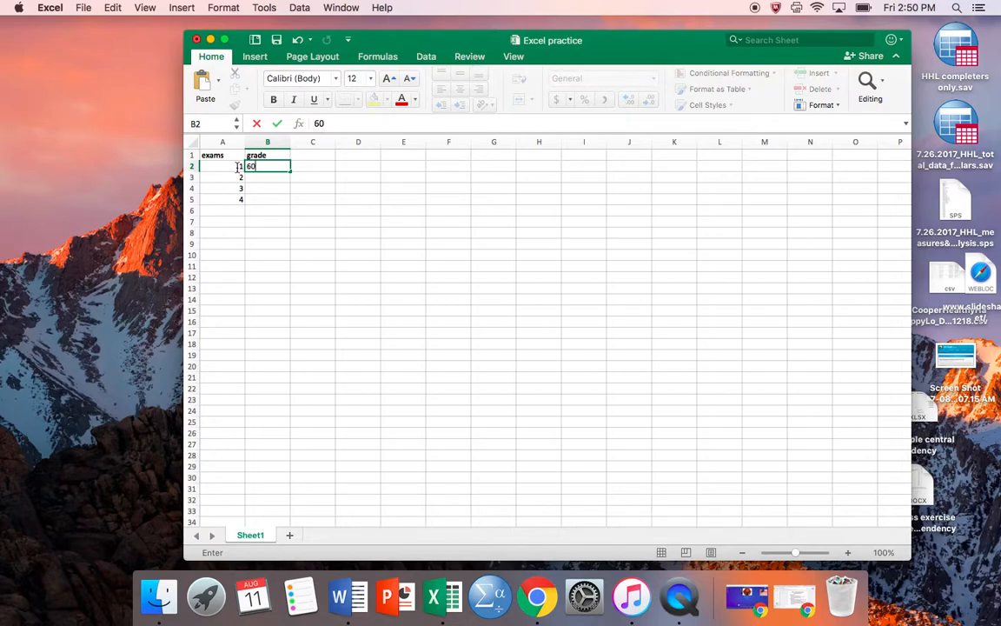
{"action": "key", "text": "Return"}
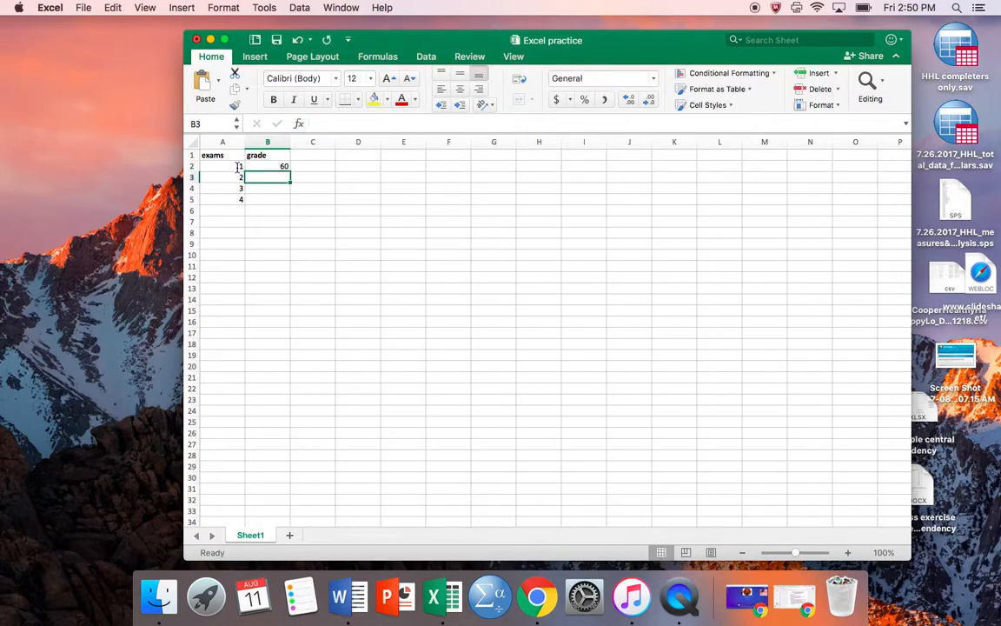
{"action": "type", "text": "70"}
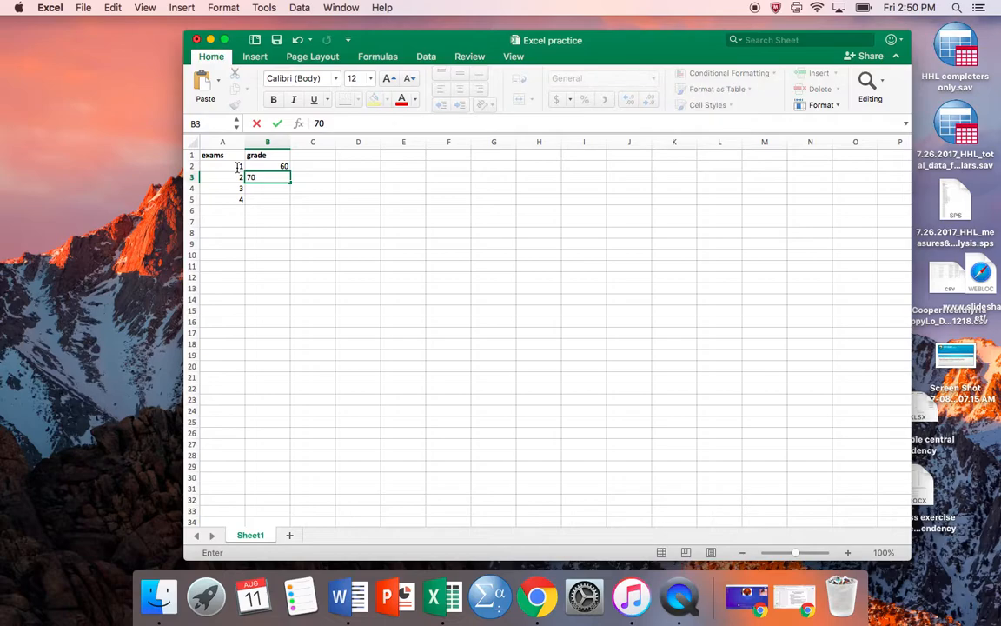
{"action": "key", "text": "Return"}
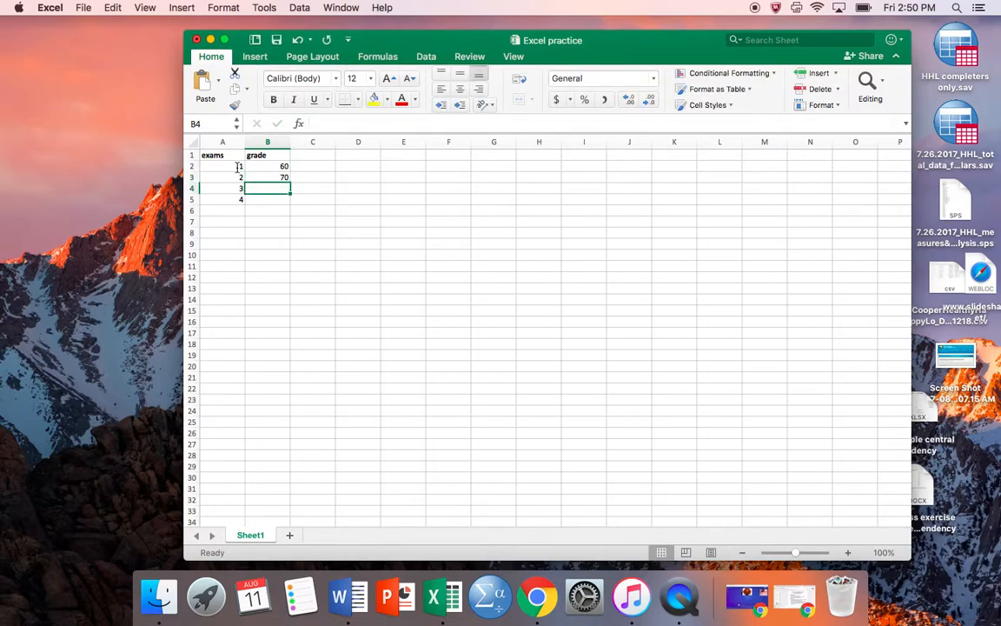
{"action": "type", "text": "70"}
{"action": "key", "text": "Return"}
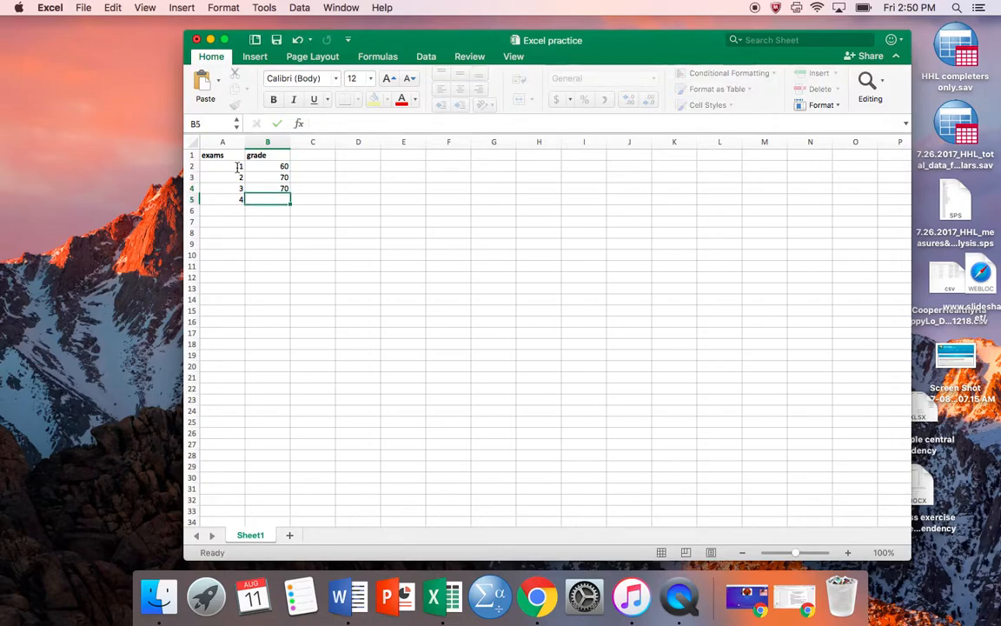
{"action": "type", "text": "100"}
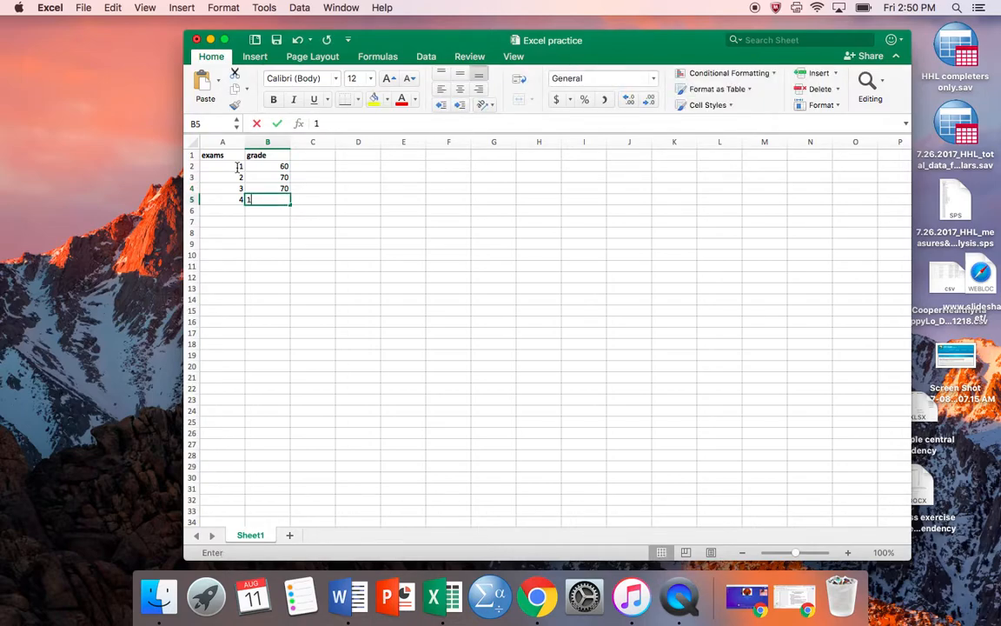
{"action": "key", "text": "Return"}
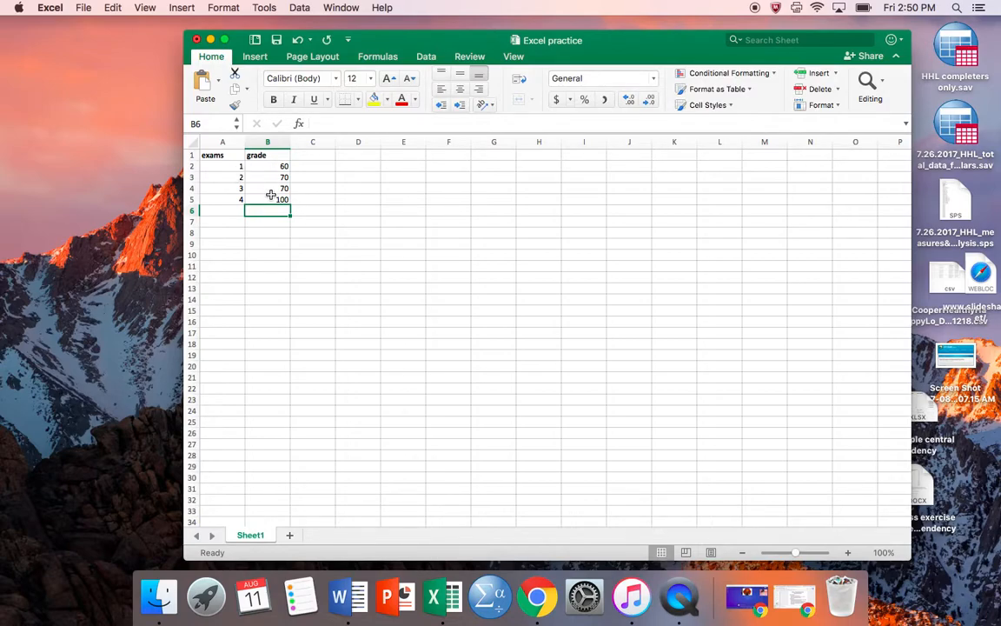
- Add the label "mode" in cell A8 below the exam data
{"action": "left_click", "coordinate": [232, 237]}
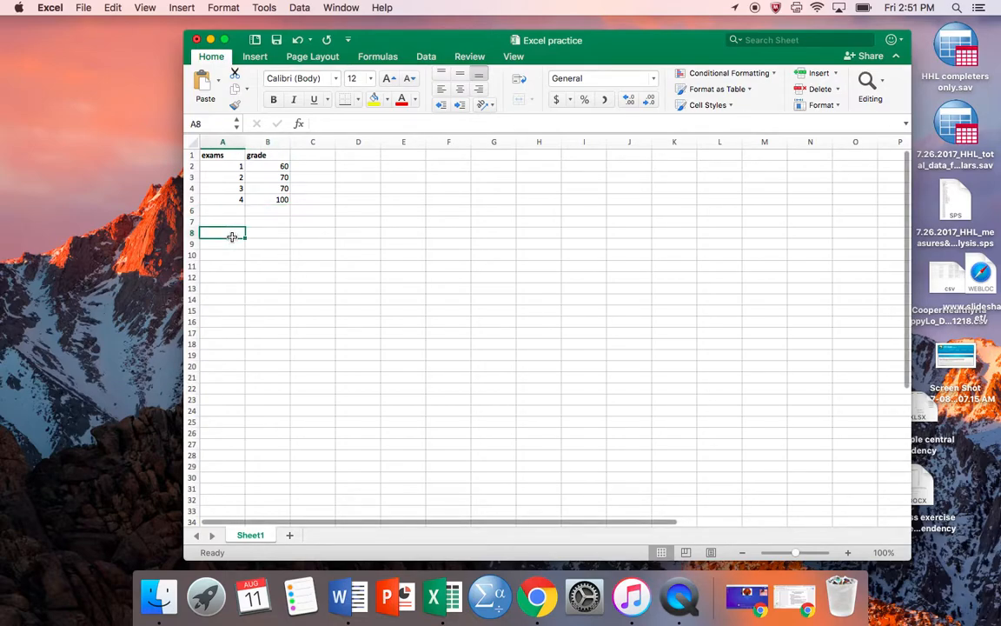
{"action": "left_click", "coordinate": [341, 124]}
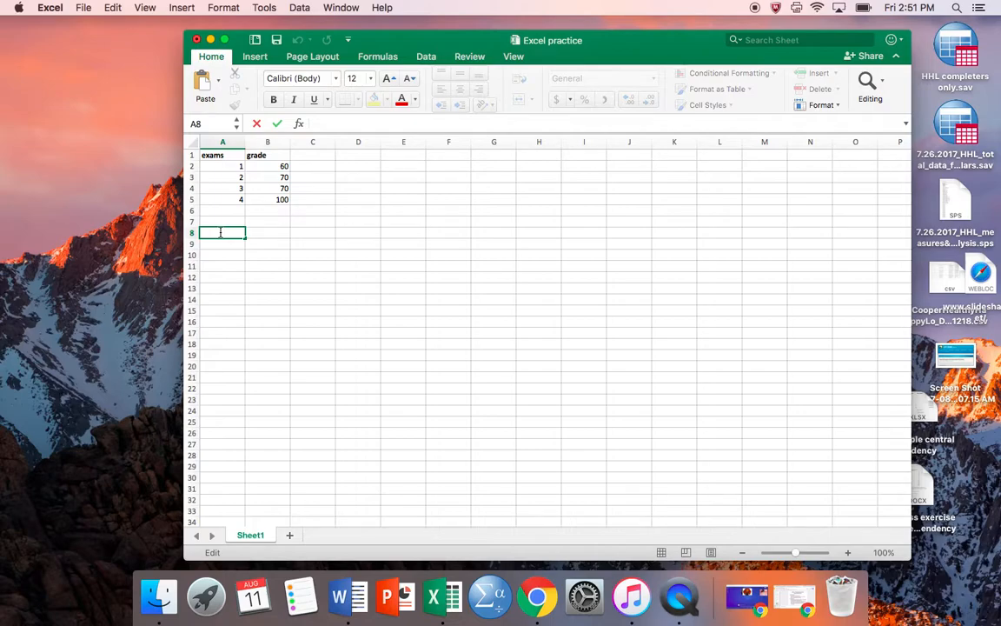
{"action": "type", "text": "mode"}
- Calculate the mode of the grades in cell B8 with the formula =MODE(B2:B5) and review it
{"action": "left_click", "coordinate": [261, 232]}
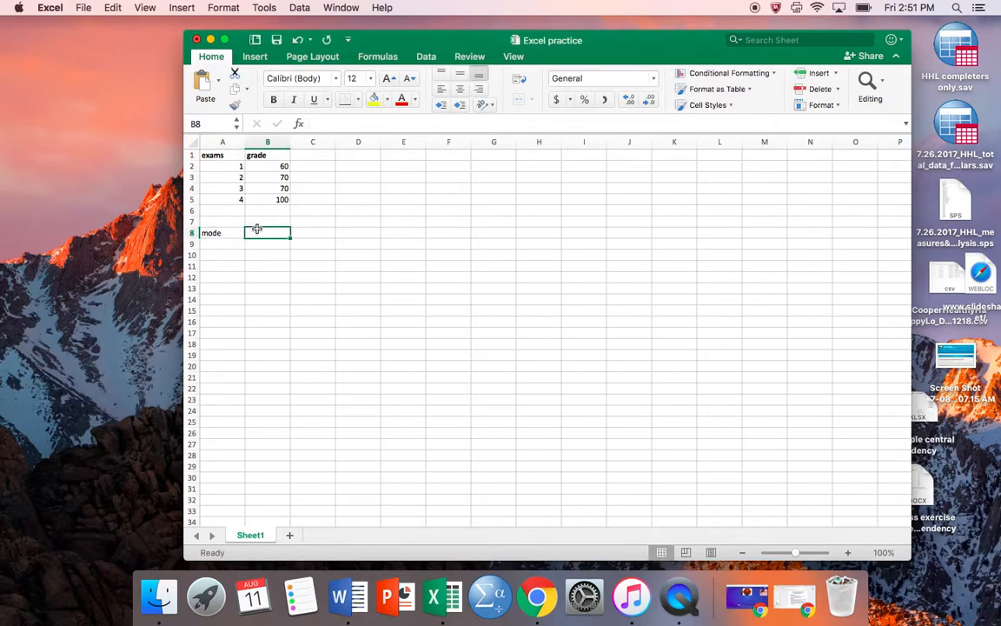
{"action": "left_click", "coordinate": [322, 122]}
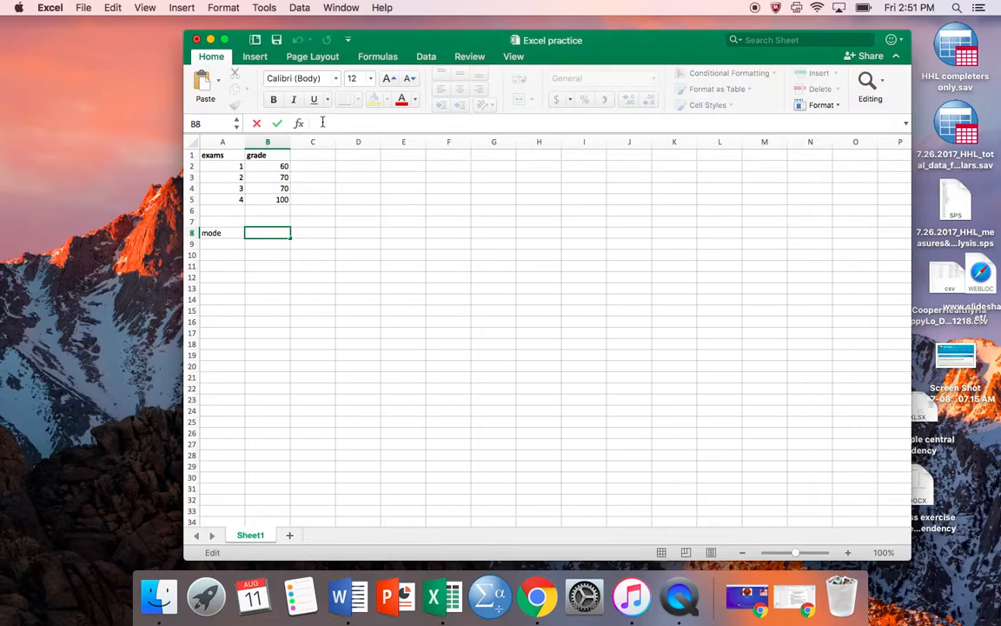
{"action": "type", "text": "="}
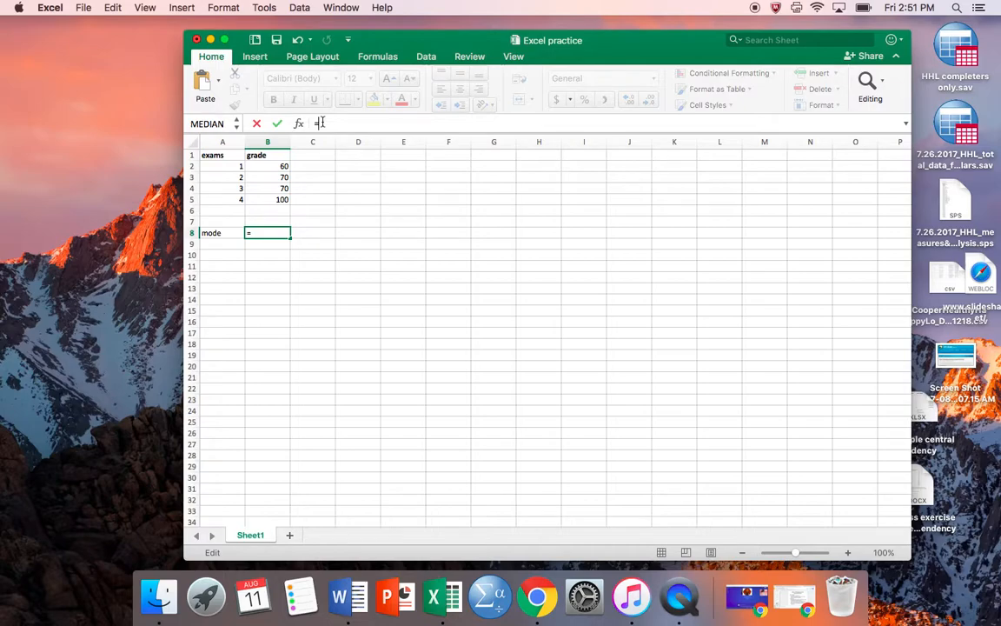
{"action": "type", "text": "mode("}
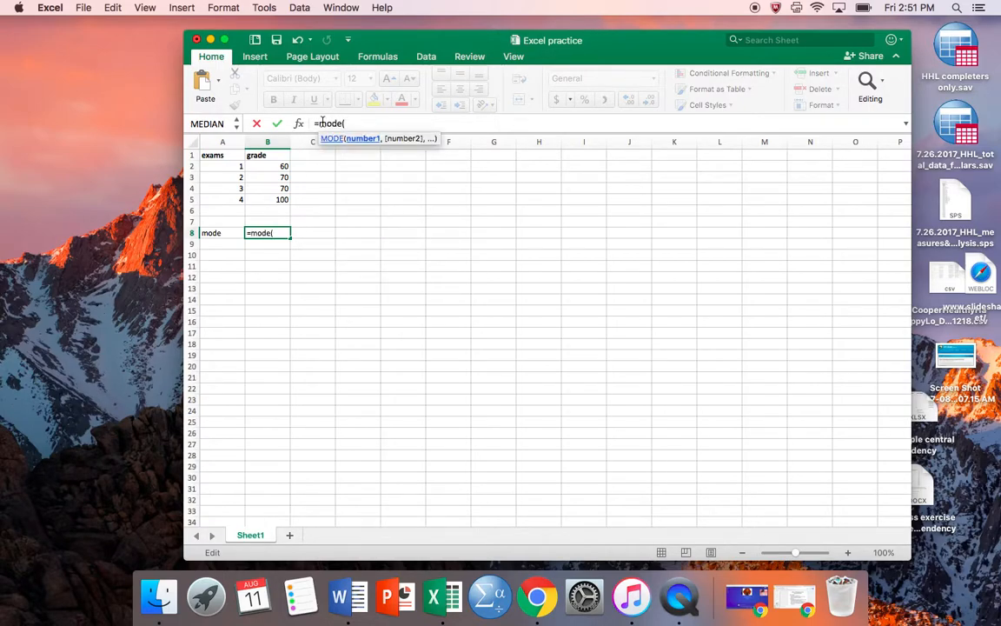
{"action": "left_click", "coordinate": [281, 165]}
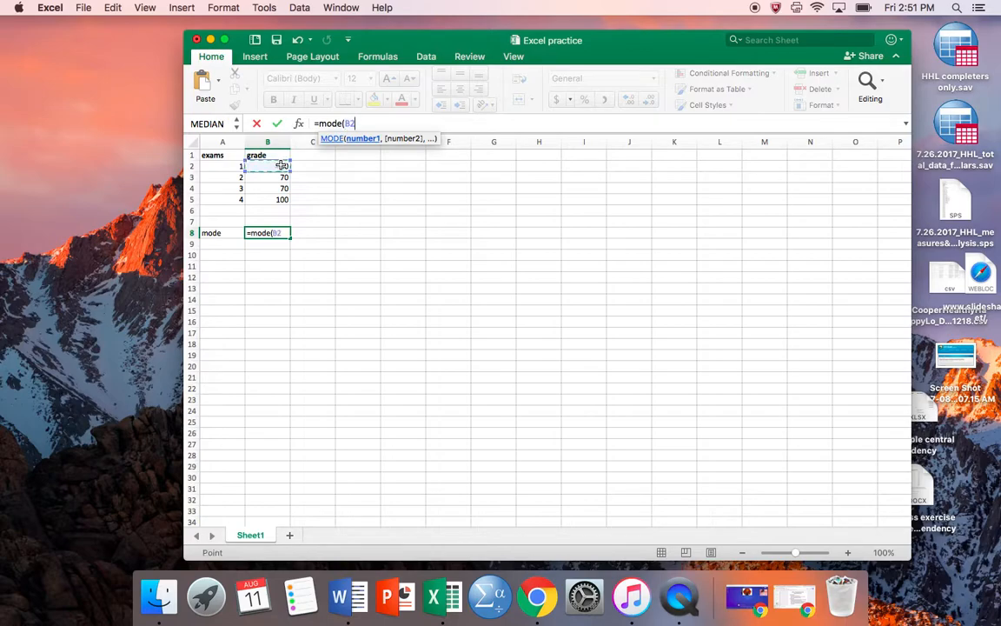
{"action": "left_click_drag", "start_coordinate": [282, 165], "coordinate": [283, 199]}
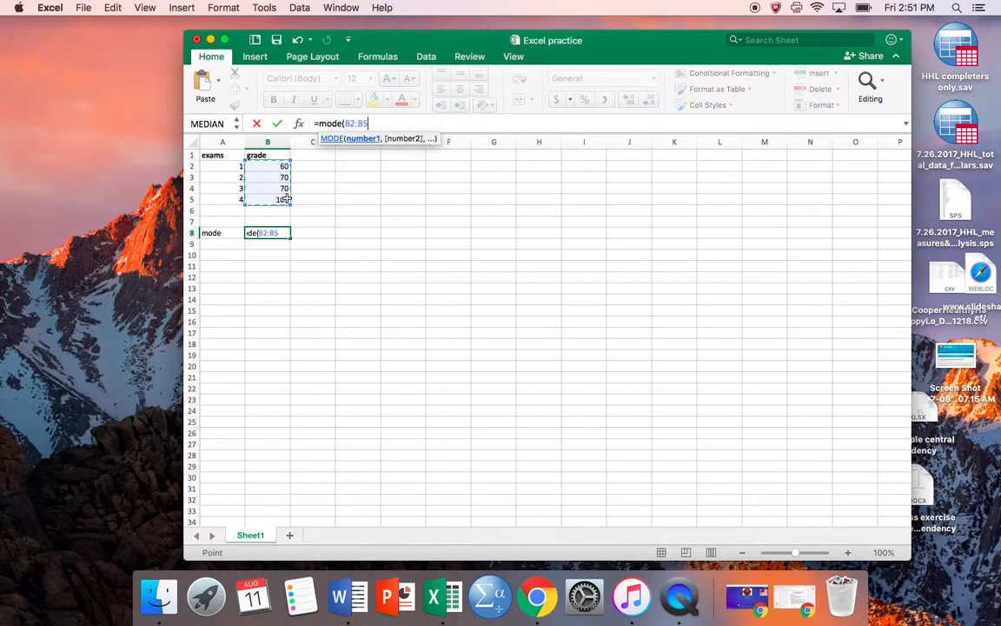
{"action": "type", "text": ")"}
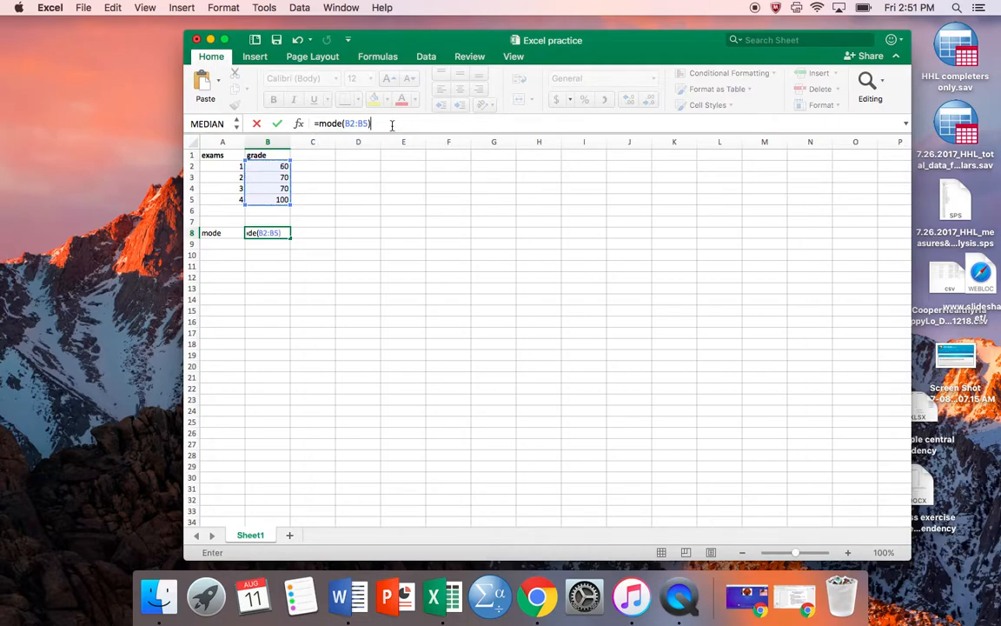
{"action": "key", "text": "Return"}
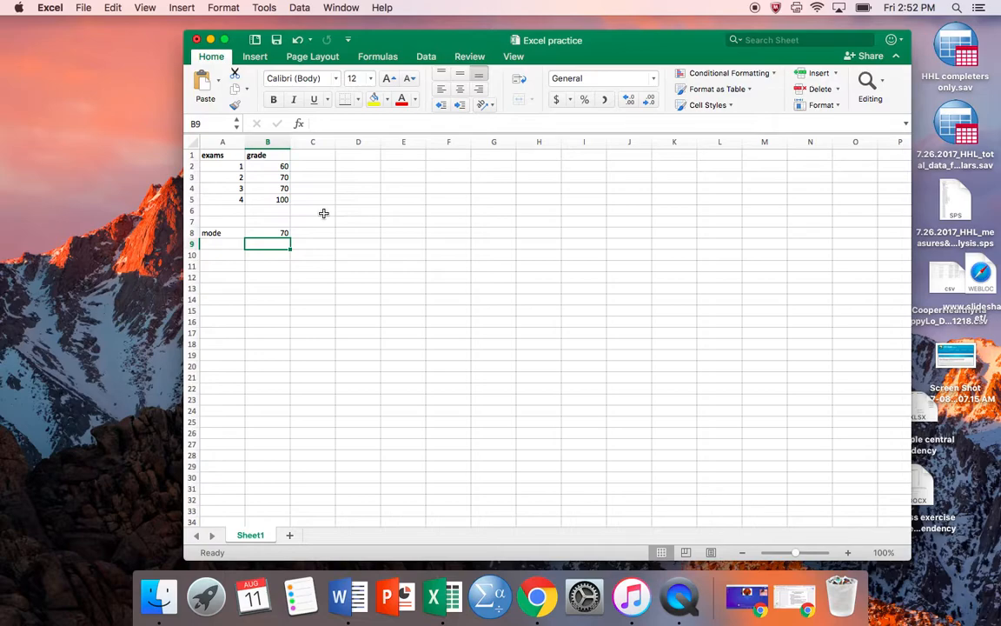
{"action": "left_click", "coordinate": [259, 233]}
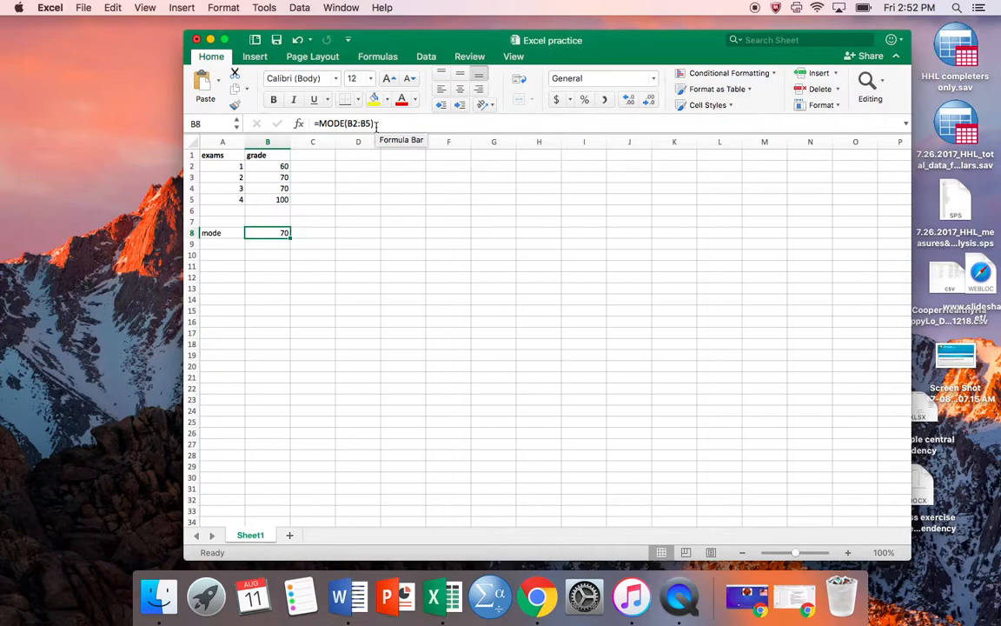
- Add the label "median" in cell A9 under the mode label
{"action": "left_click", "coordinate": [214, 246]}
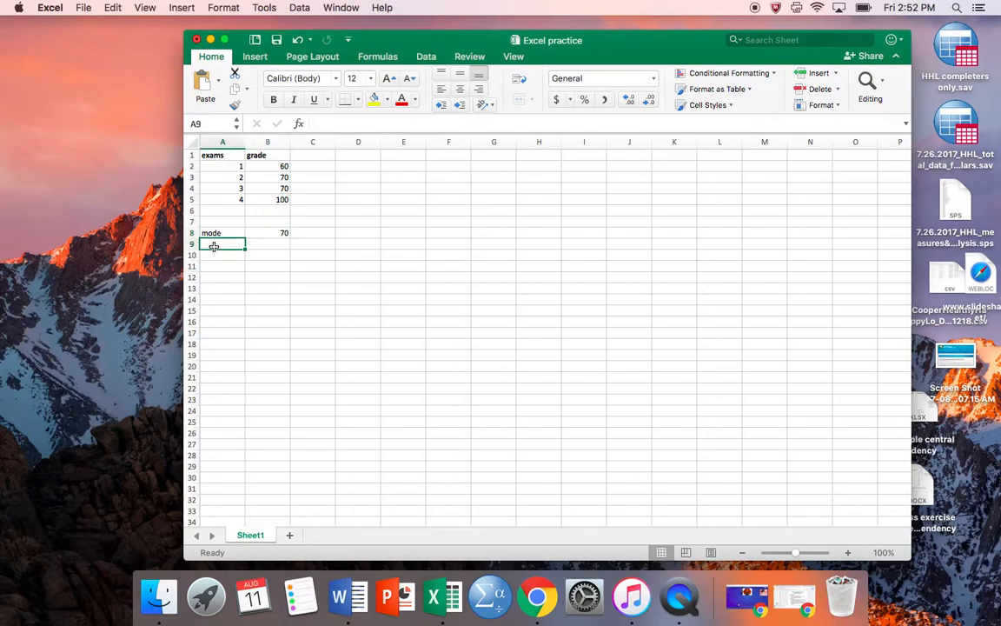
{"action": "type", "text": "median"}
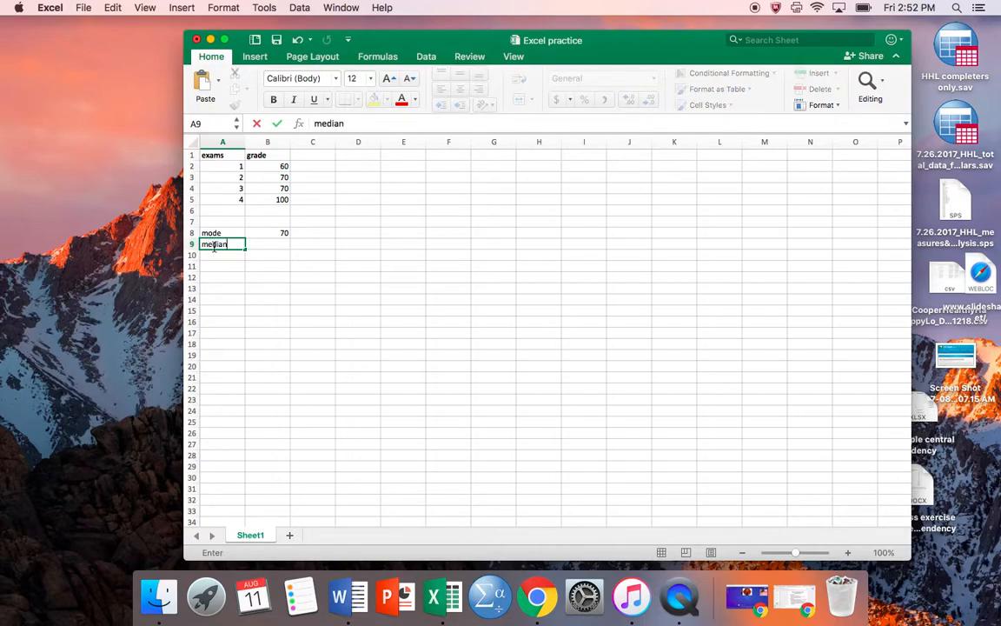
{"action": "key", "text": "Tab"}
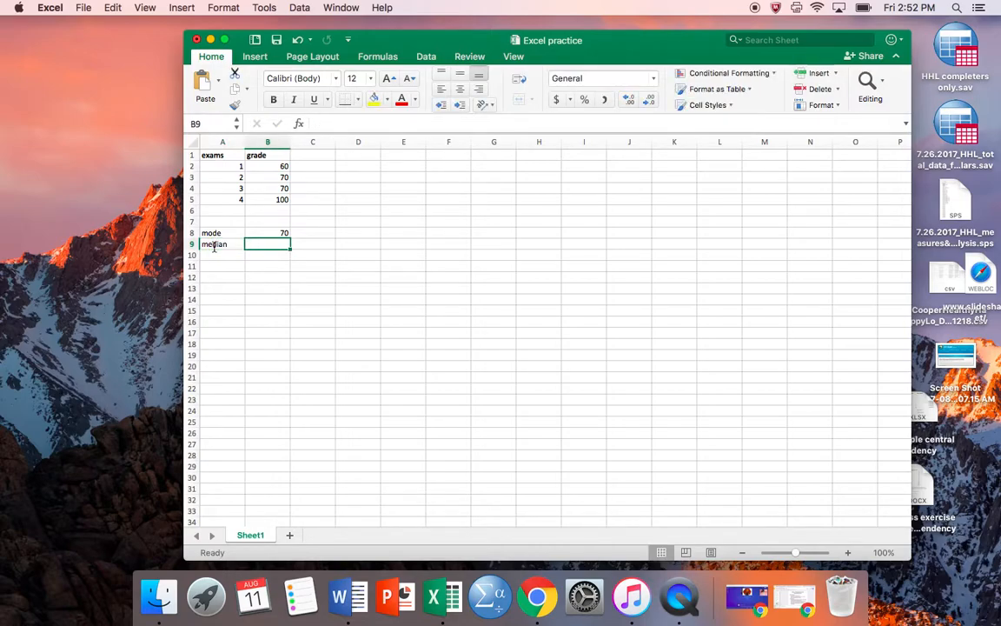
- Calculate the median of the grades in cell B9 with the formula =median(b2:b5)
{"action": "left_click", "coordinate": [331, 125]}
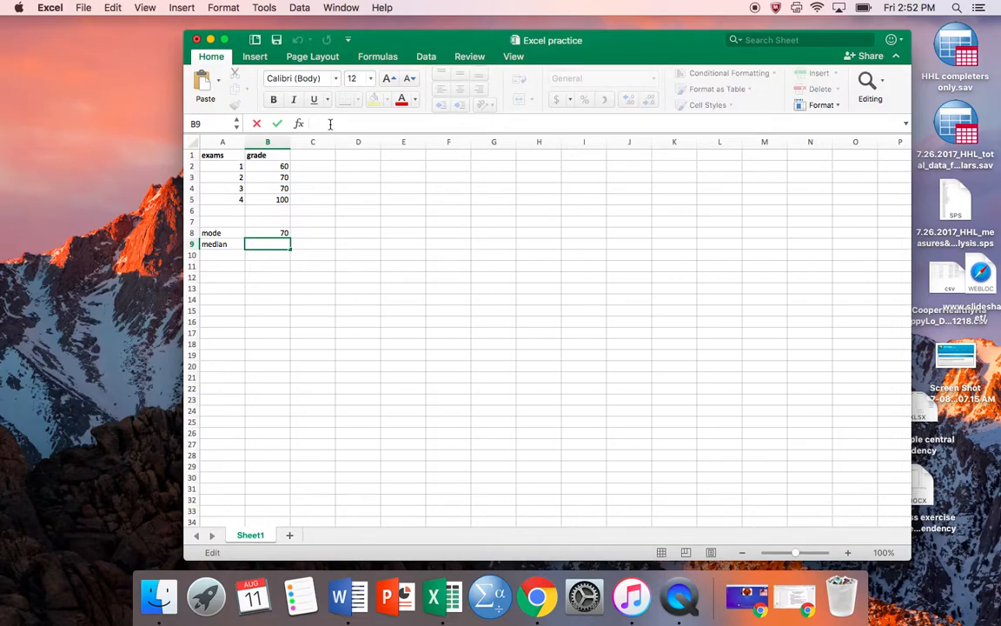
{"action": "type", "text": "="}
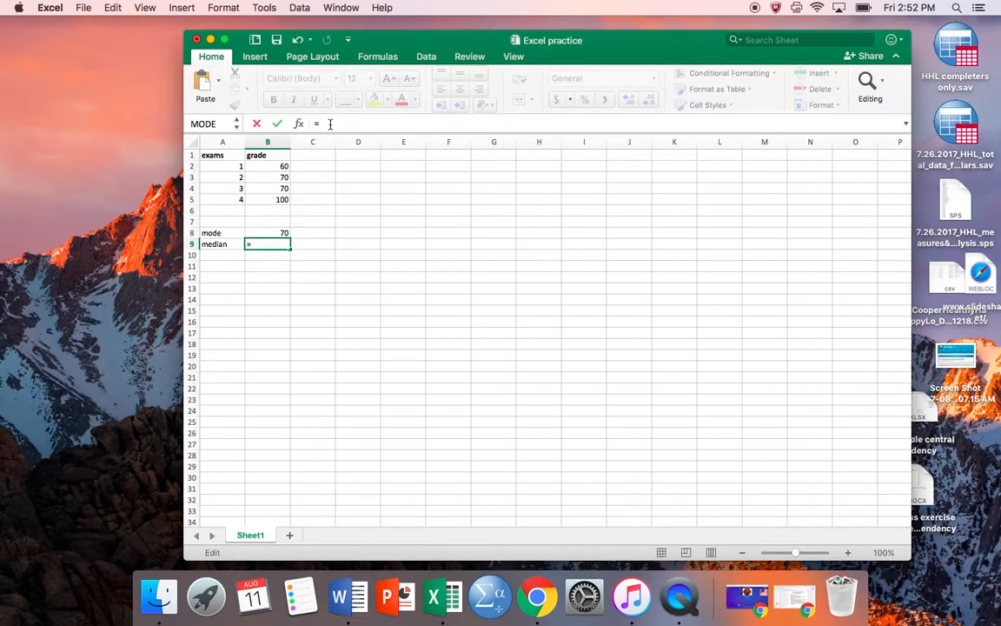
{"action": "type", "text": "media"}
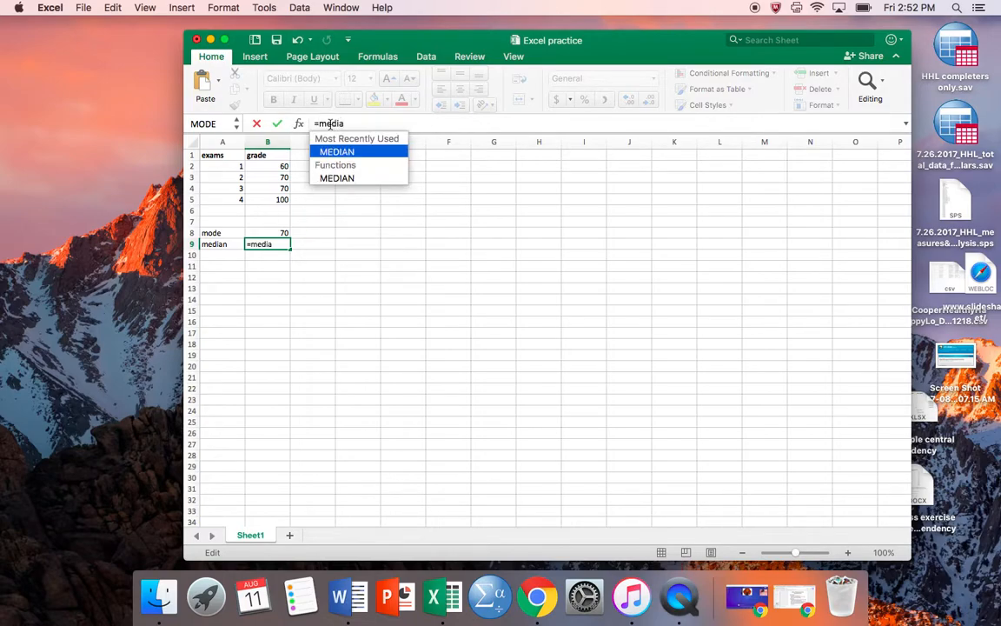
{"action": "type", "text": "n("}
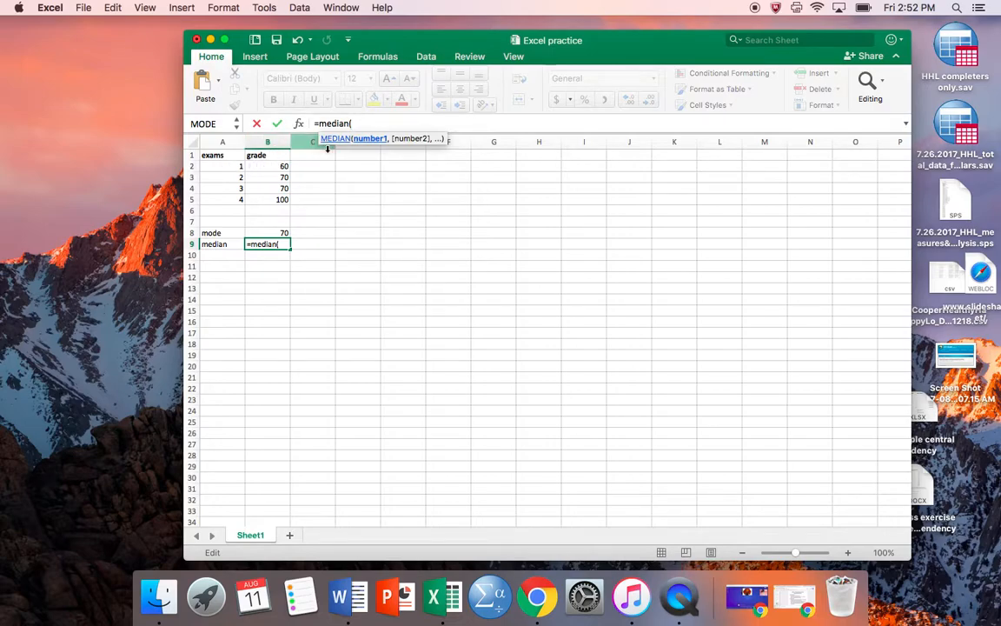
{"action": "type", "text": "b2"}
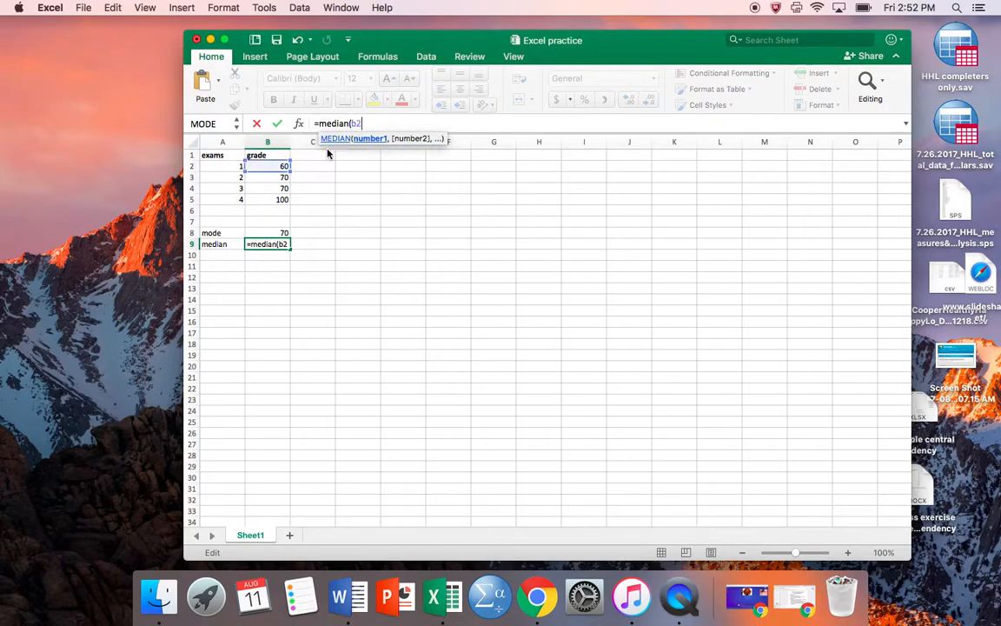
{"action": "type", "text": ":b5)"}
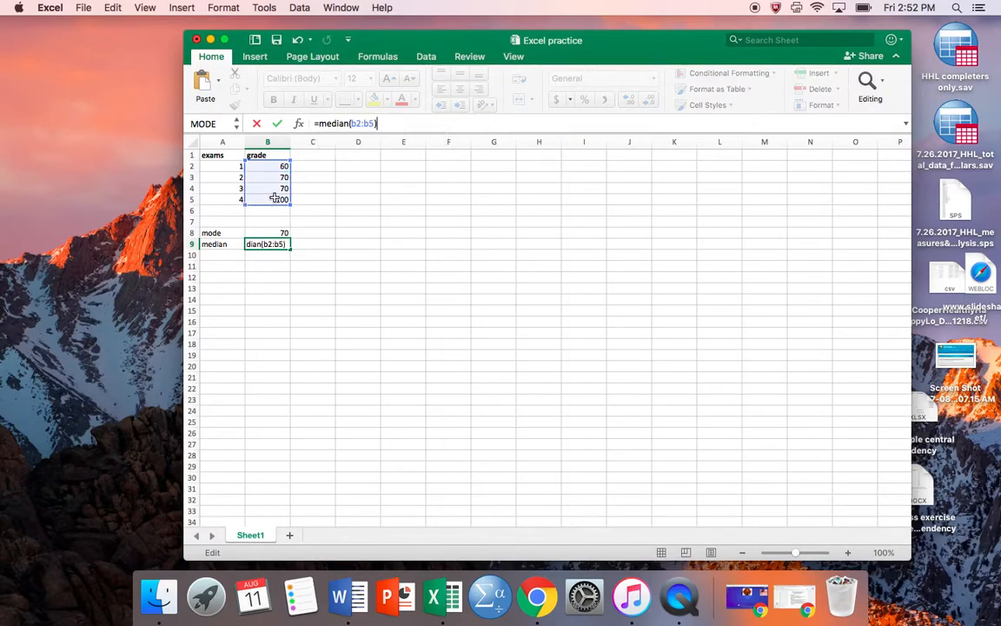
{"action": "key", "text": "Return"}
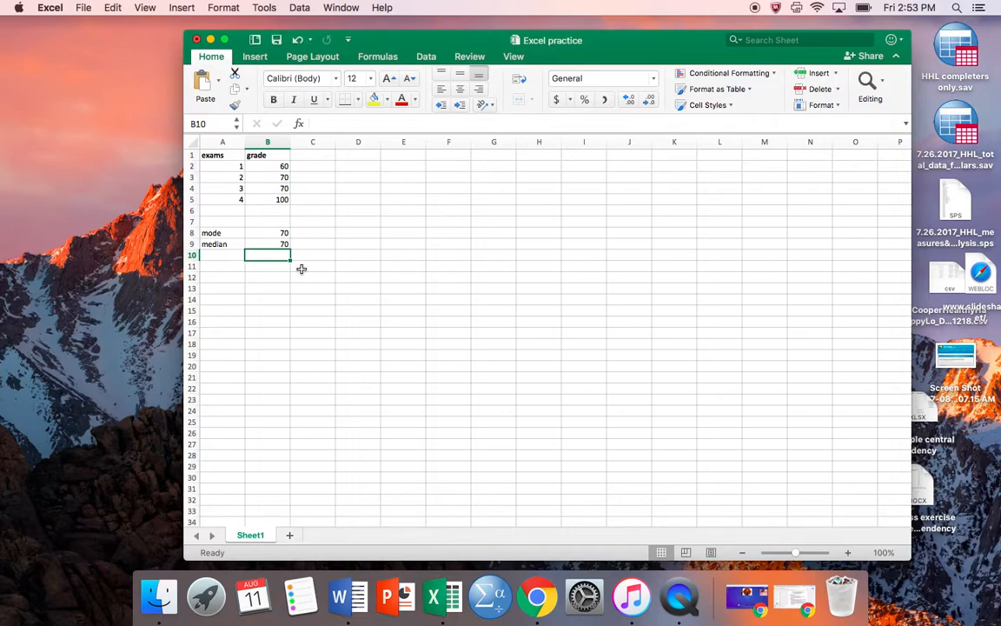
- Add the label "mean" in cell A10 and calculate the mean of the grades in B10 with the formula =average(B2:B5)
{"action": "left_click", "coordinate": [224, 254]}
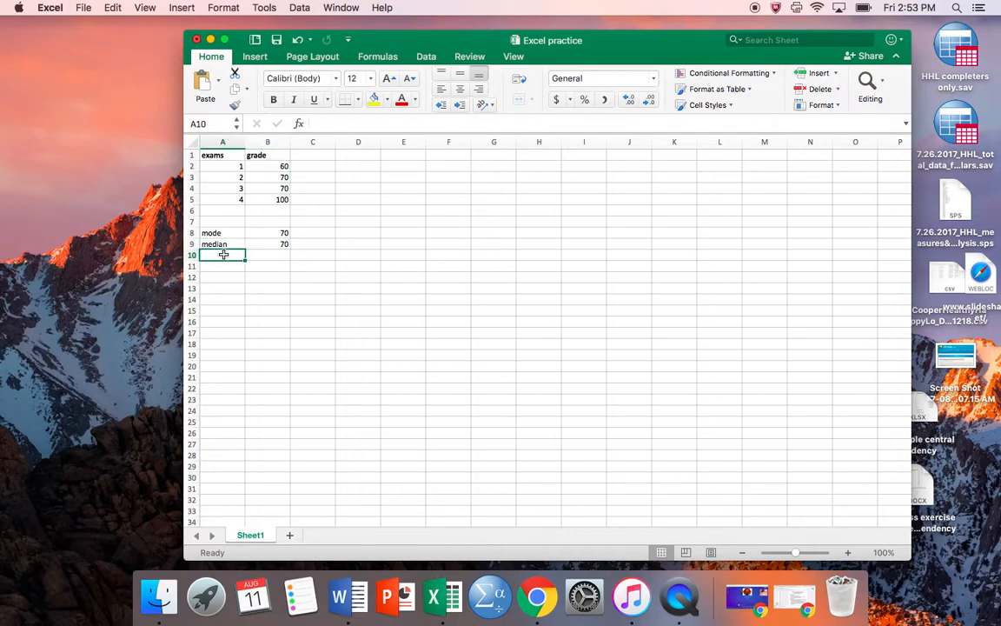
{"action": "type", "text": "mean"}
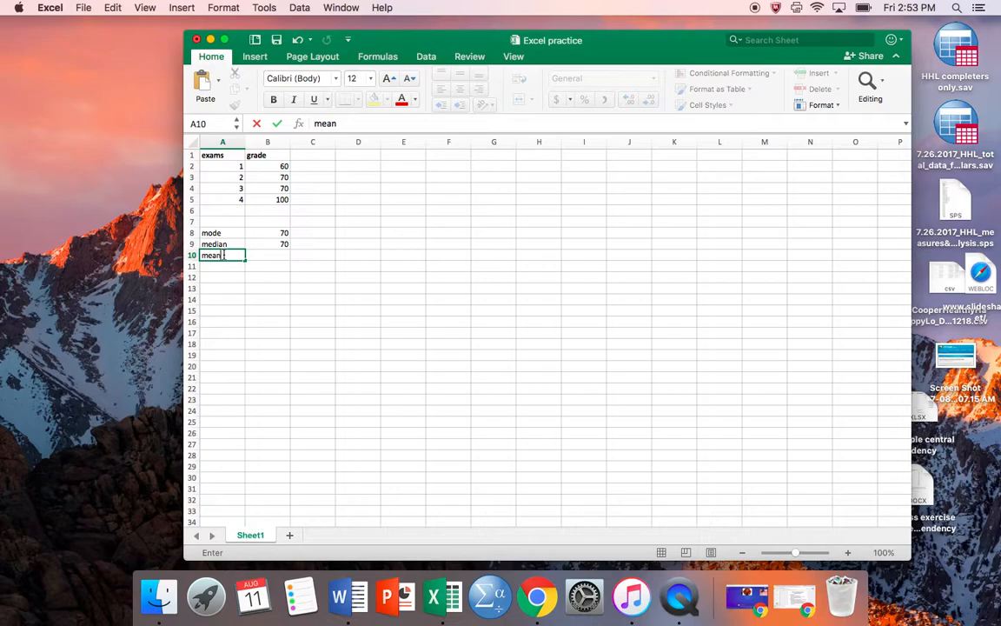
{"action": "left_click", "coordinate": [260, 254]}
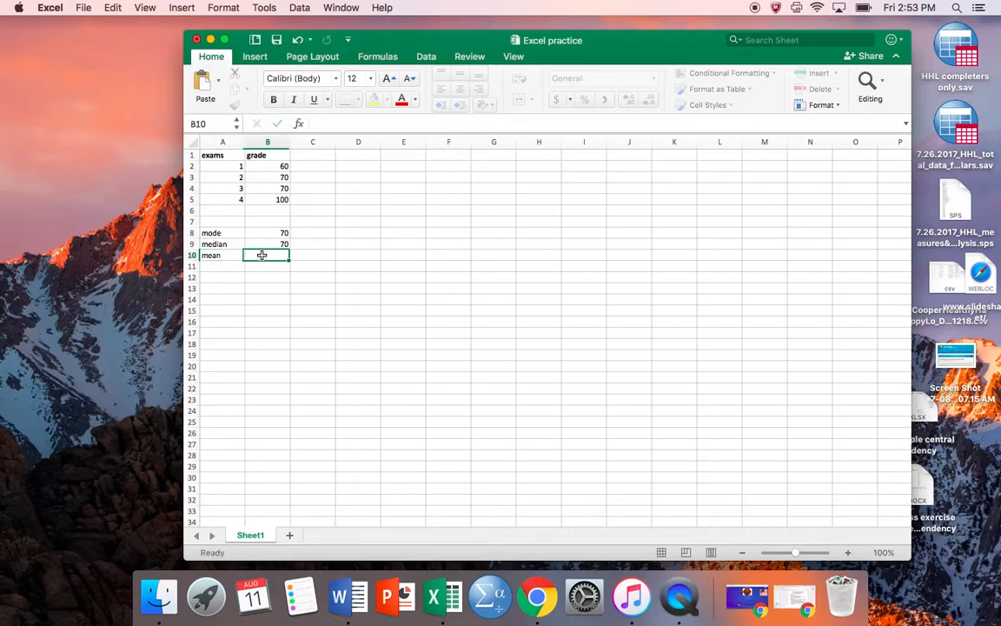
{"action": "left_click", "coordinate": [349, 122]}
{"action": "type", "text": "="}
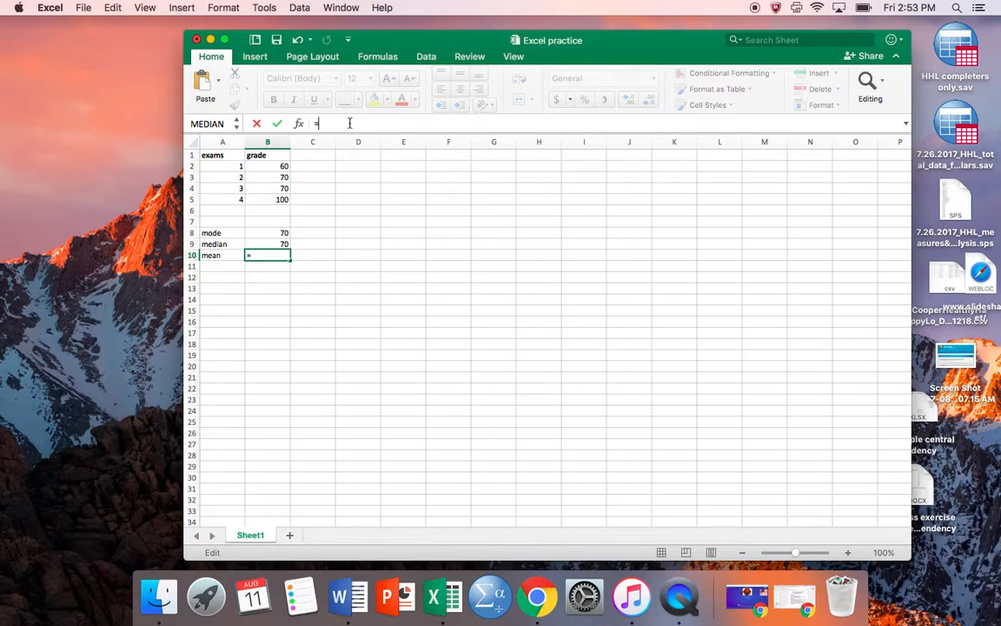
{"action": "type", "text": "average"}
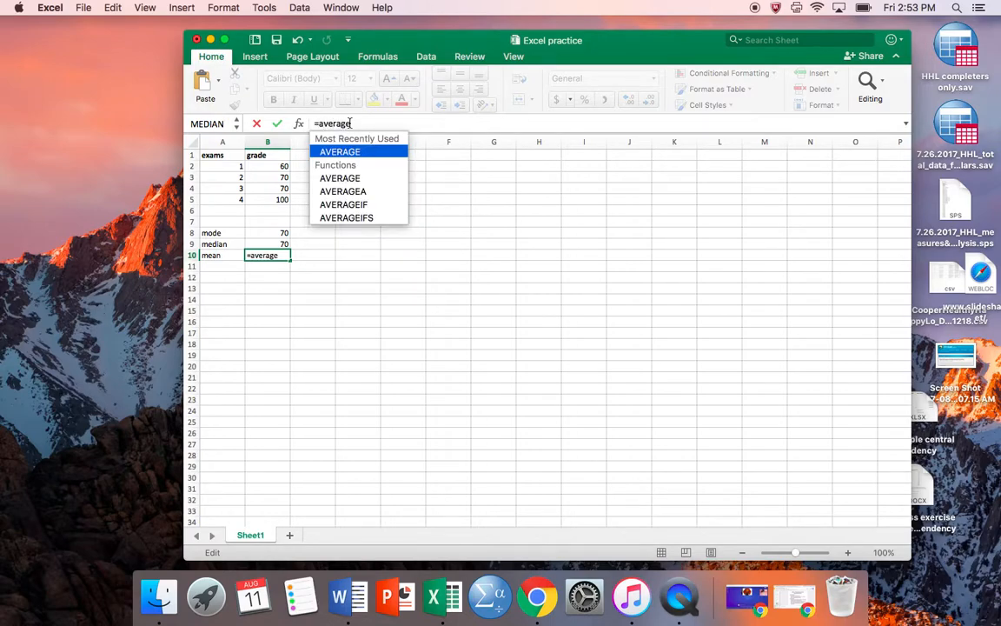
{"action": "type", "text": "("}
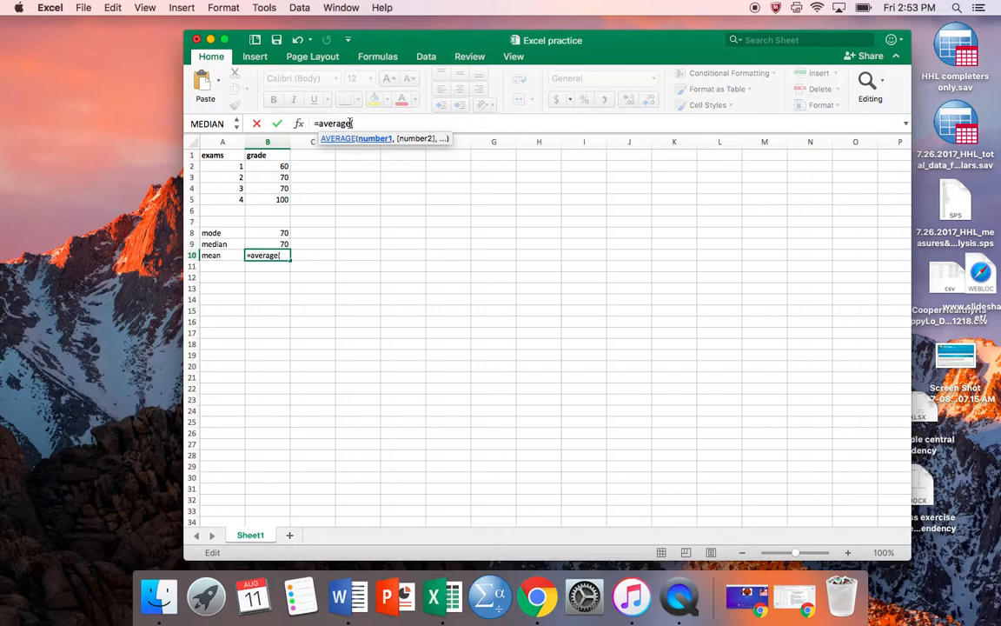
{"action": "left_click", "coordinate": [284, 166]}
{"action": "left_click_drag", "start_coordinate": [280, 180], "coordinate": [278, 200]}
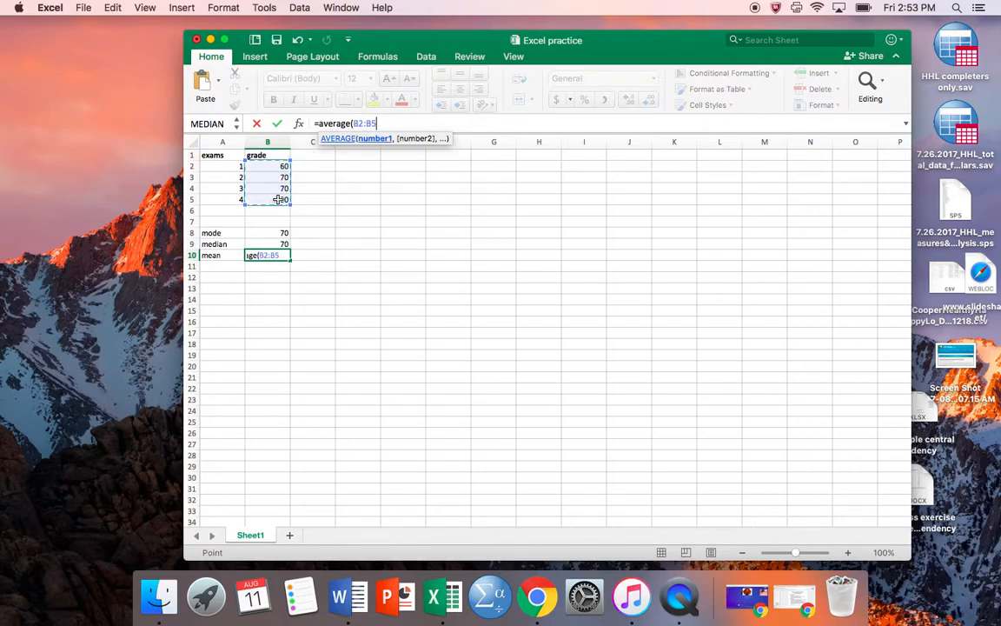
{"action": "type", "text": ")"}
{"action": "key", "text": "Return"}
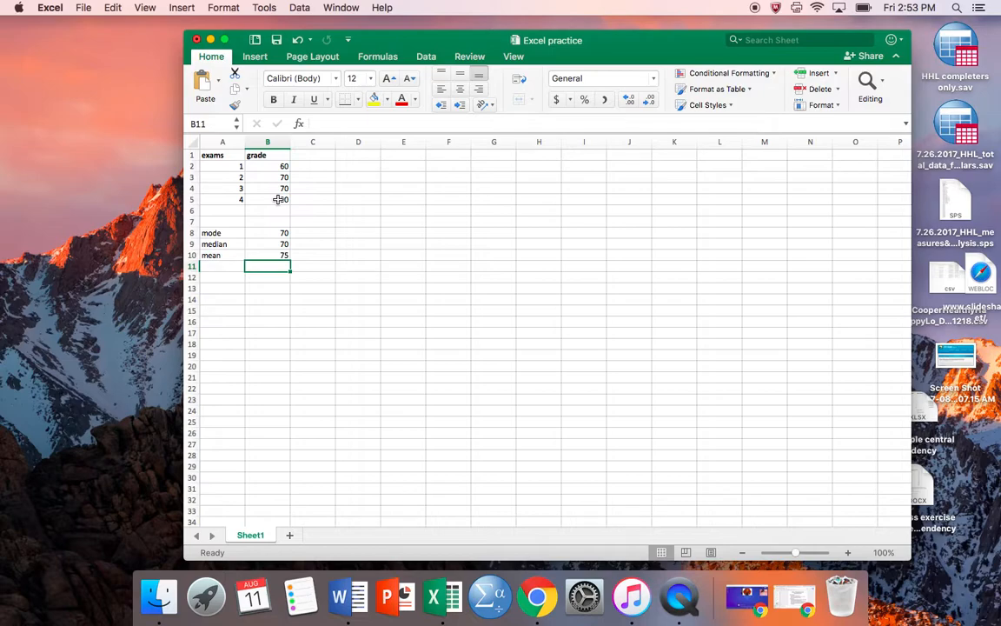
- Calculate the standard deviation of the grades in cell A11 with the formula =stdev(B2:B5) and move it to cell B11
{"action": "left_click", "coordinate": [229, 266]}
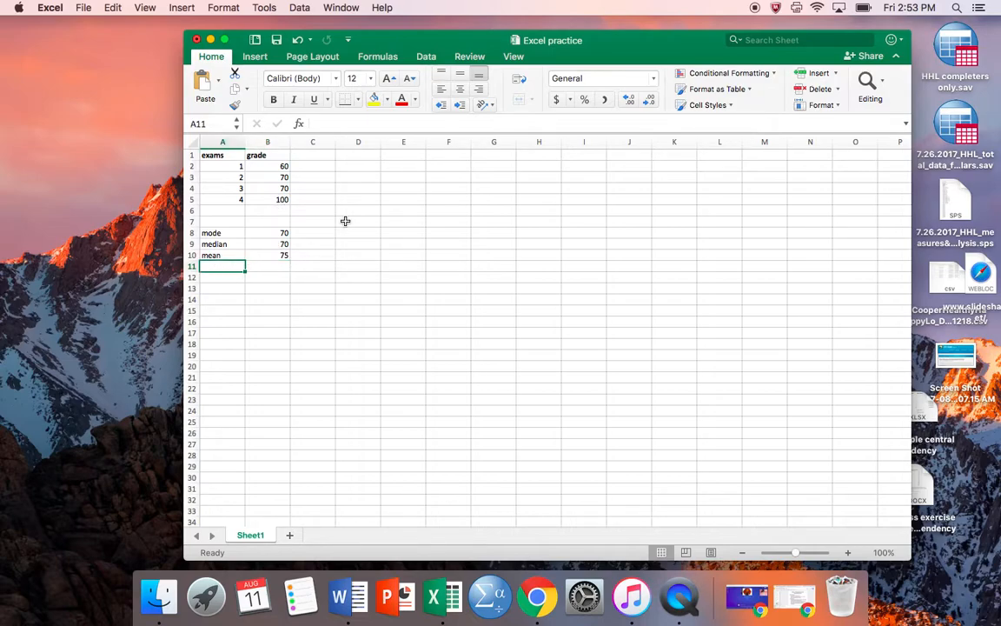
{"action": "left_click", "coordinate": [342, 125]}
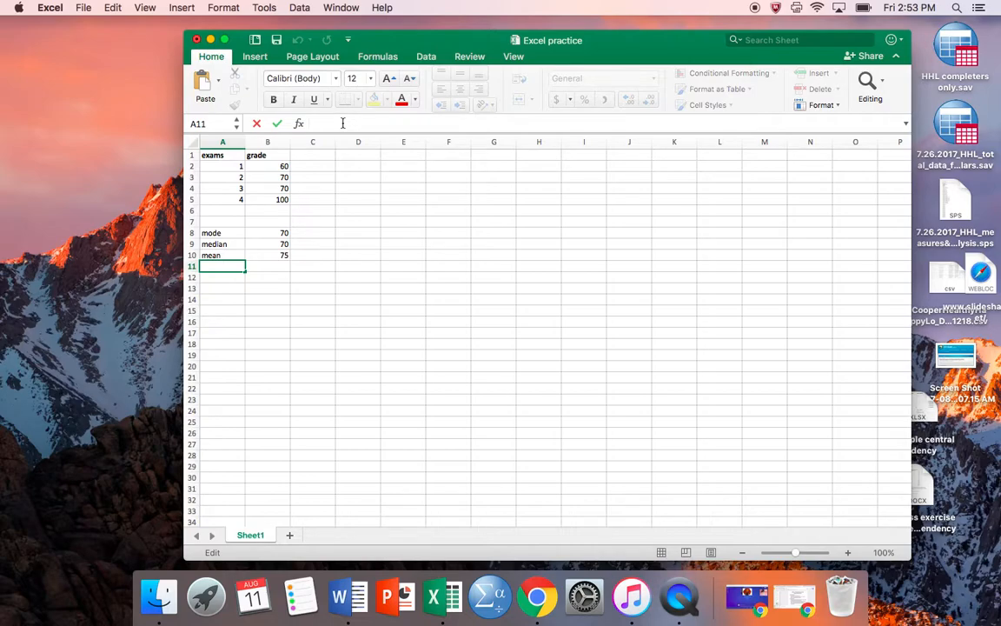
{"action": "type", "text": "=stdev("}
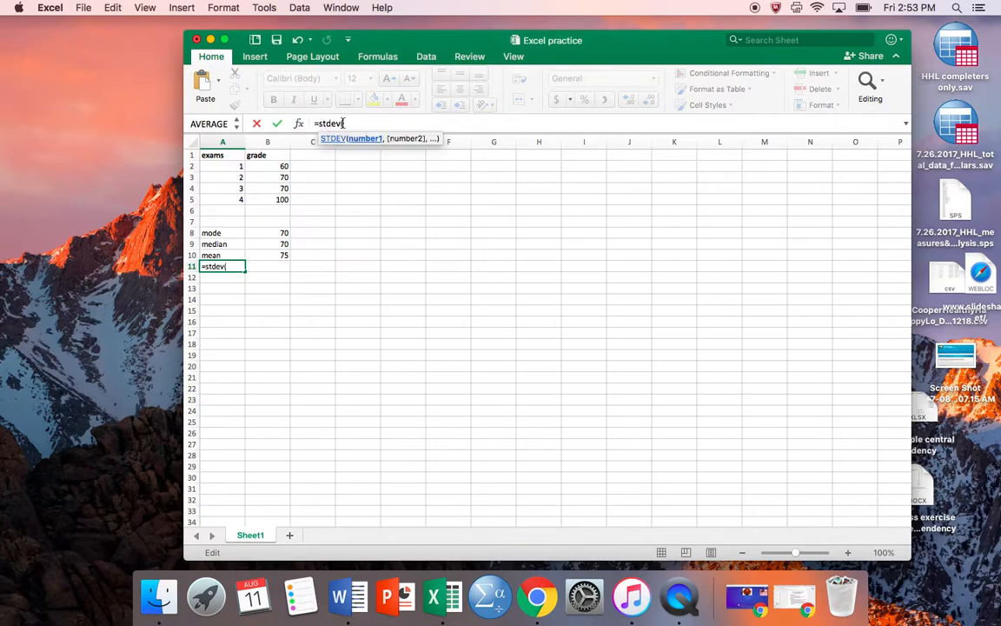
{"action": "left_click_drag", "start_coordinate": [277, 165], "coordinate": [276, 197]}
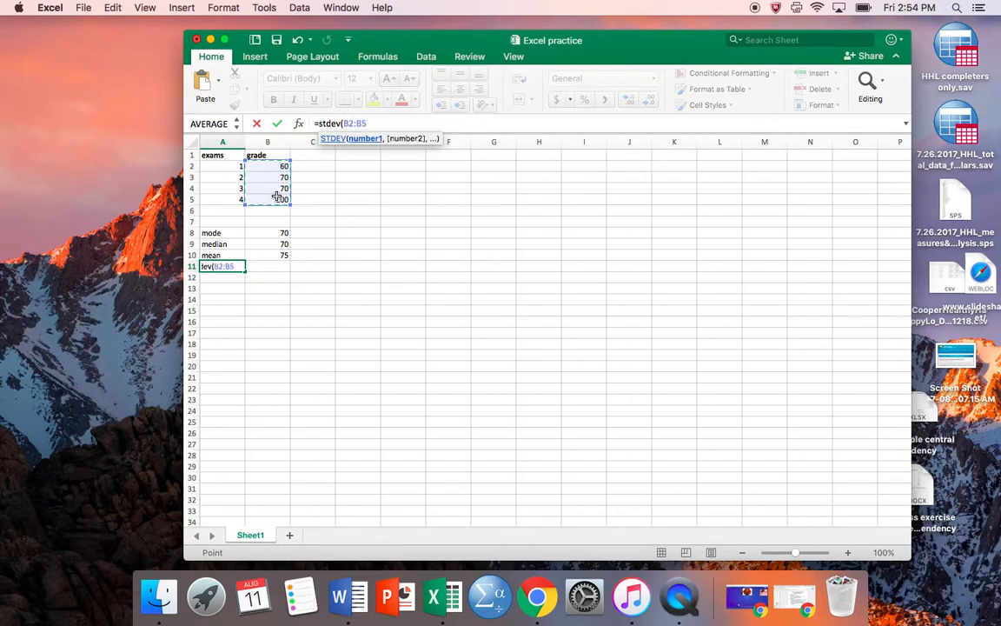
{"action": "type", "text": ")"}
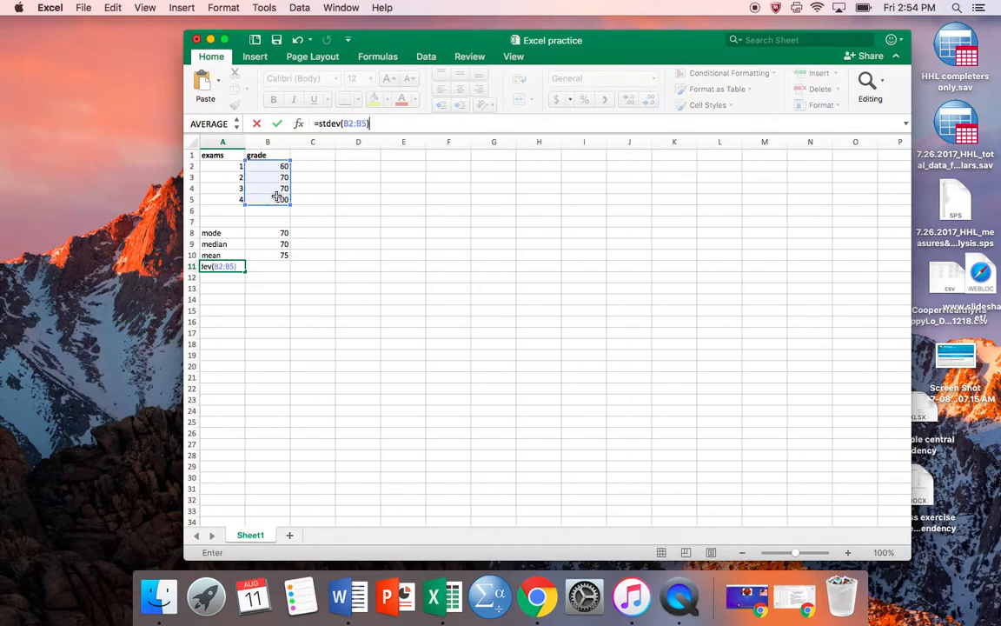
{"action": "key", "text": "Return"}
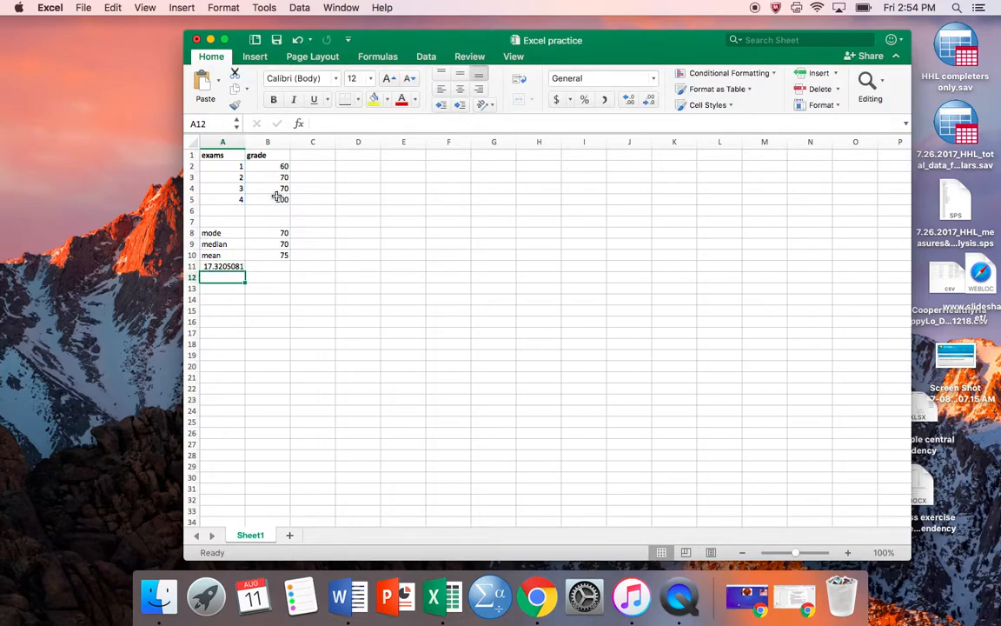
{"action": "left_click", "coordinate": [233, 268]}
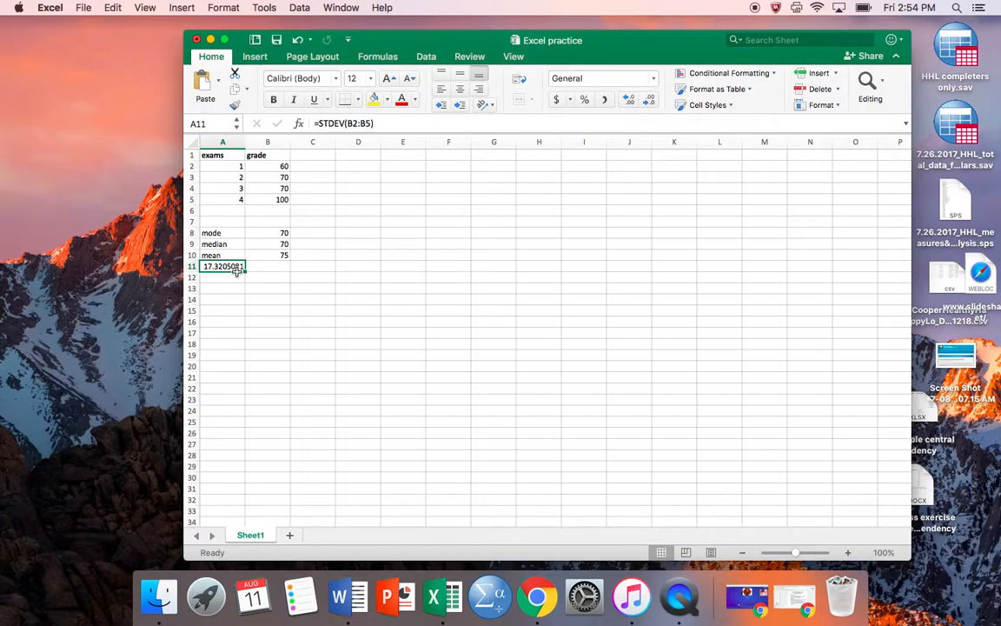
{"action": "left_click_drag", "start_coordinate": [236, 270], "coordinate": [264, 273]}
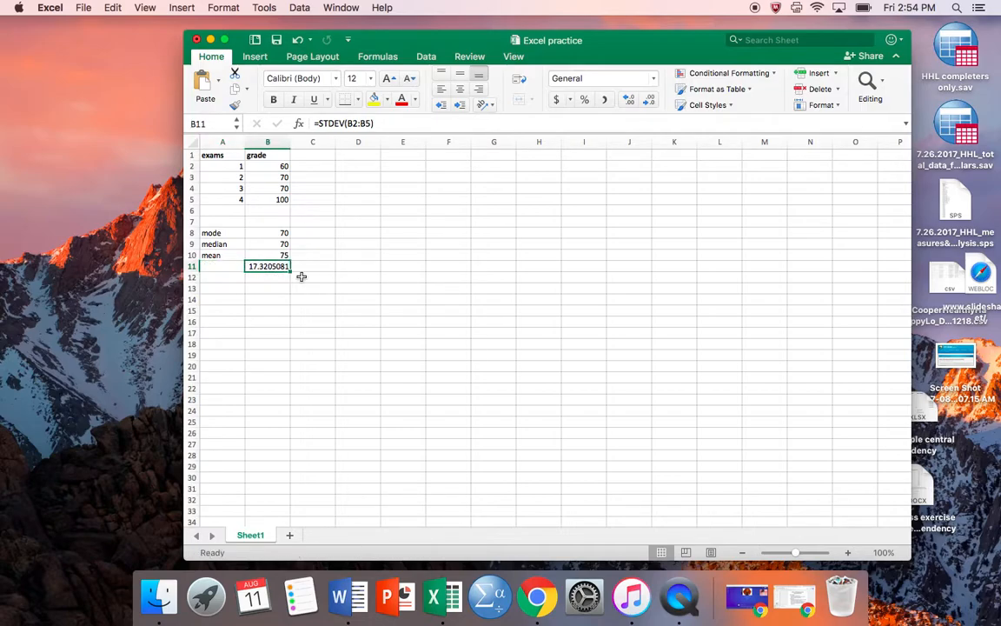
- Add the label "standard deviation" in cell A11 and widen column A to show more of the label
{"action": "left_click", "coordinate": [231, 267]}
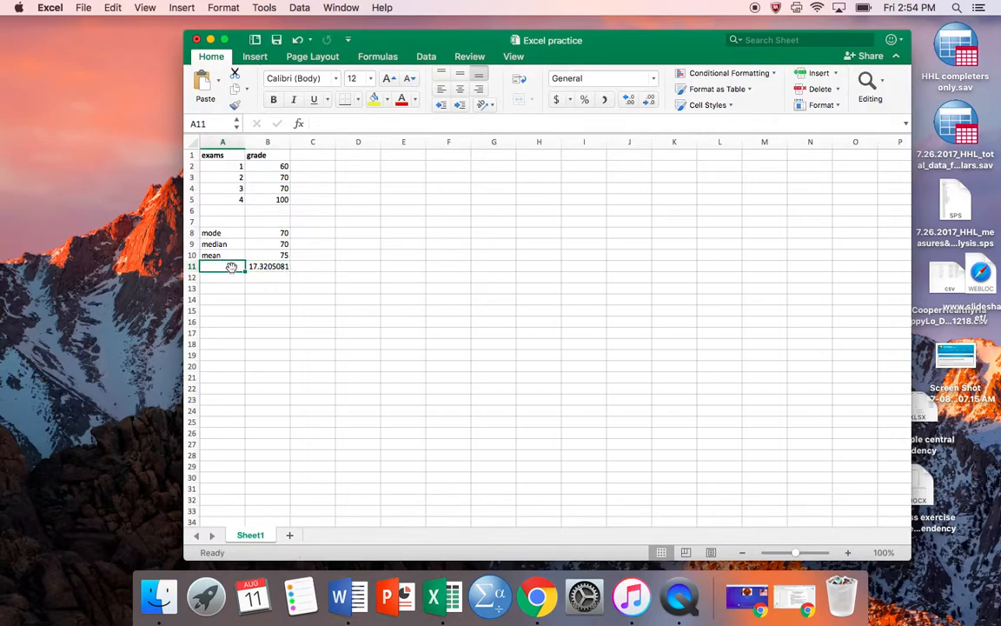
{"action": "type", "text": "standard deviation"}
{"action": "key", "text": "Return"}
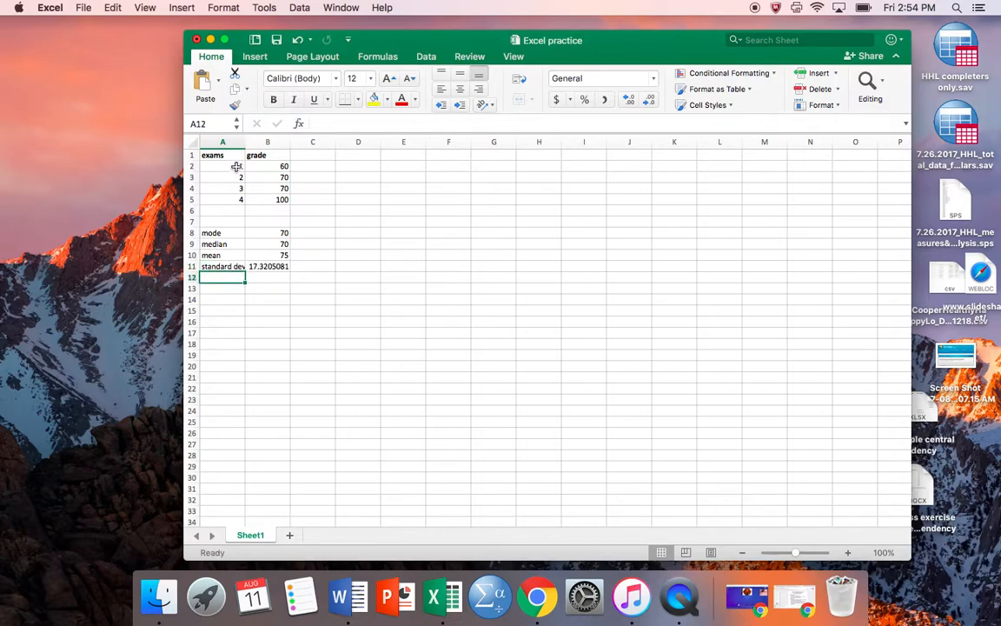
{"action": "left_click_drag", "start_coordinate": [245, 142], "coordinate": [262, 142]}
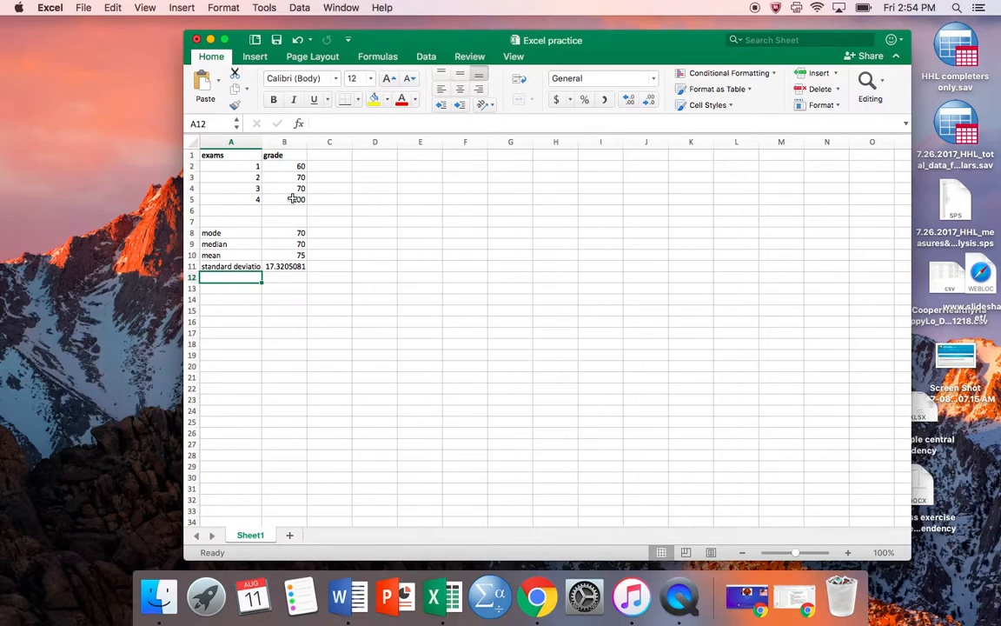
- Clear the grade of exam 4 in cell B5 and replace it with 70
{"action": "left_click", "coordinate": [296, 199]}
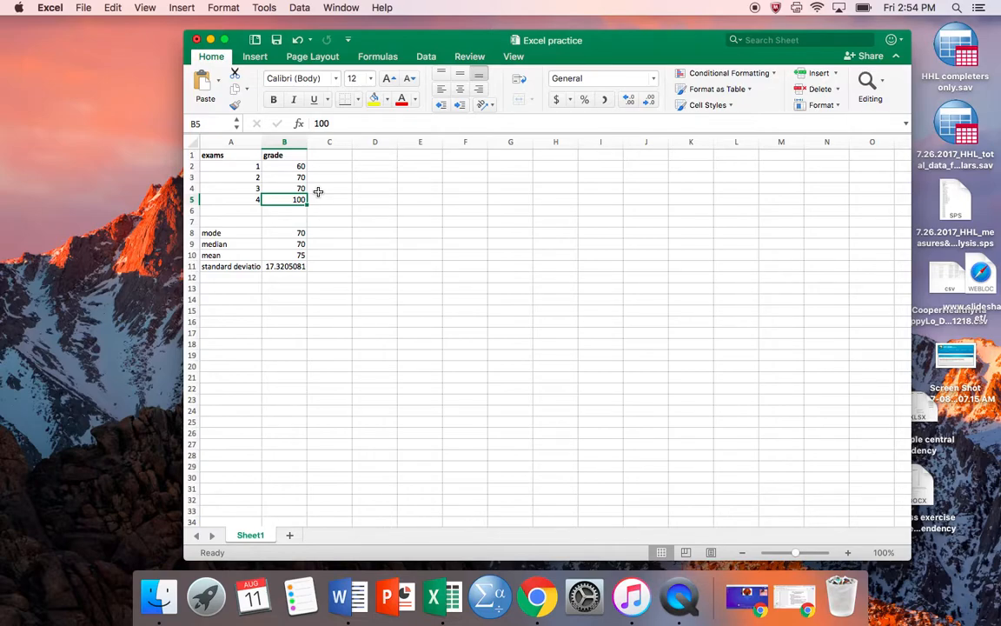
{"action": "key", "text": "BackSpace"}
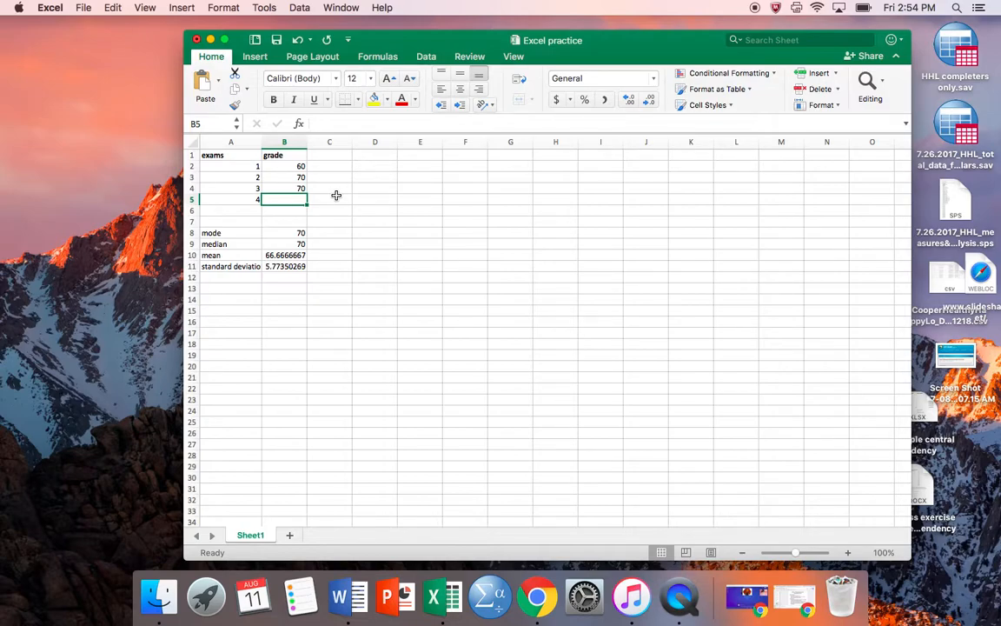
{"action": "type", "text": "70"}
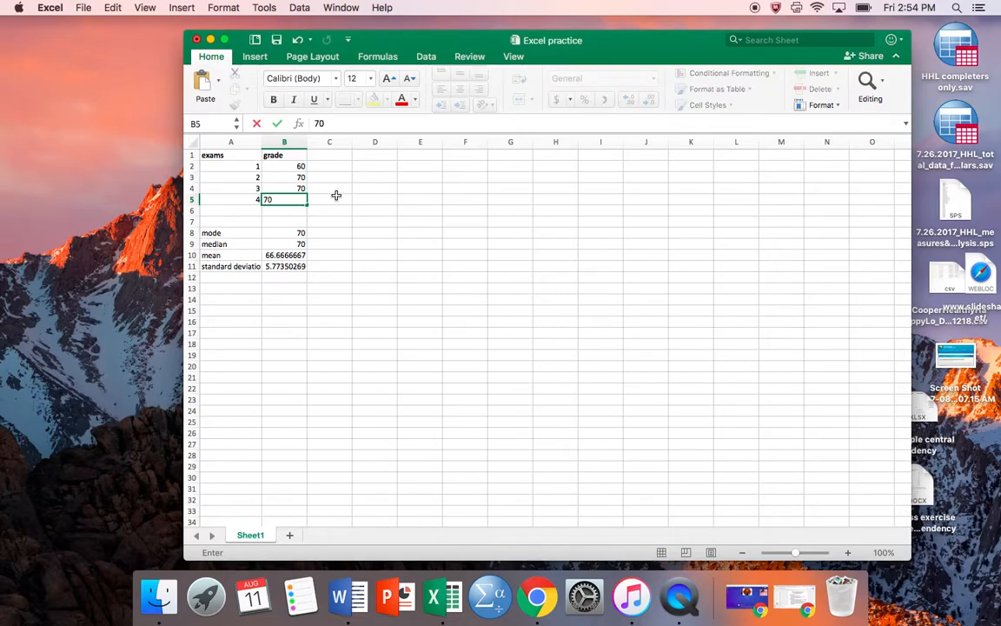
{"action": "key", "text": "Return"}
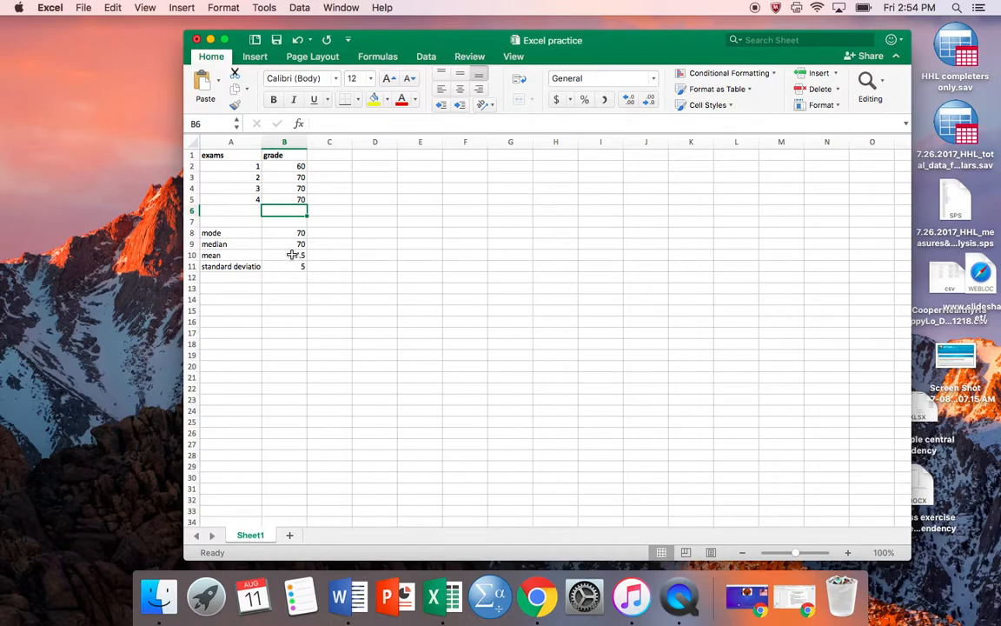
- Change the grade of exam 4 in cell B5 to 80
{"action": "left_click", "coordinate": [305, 200]}
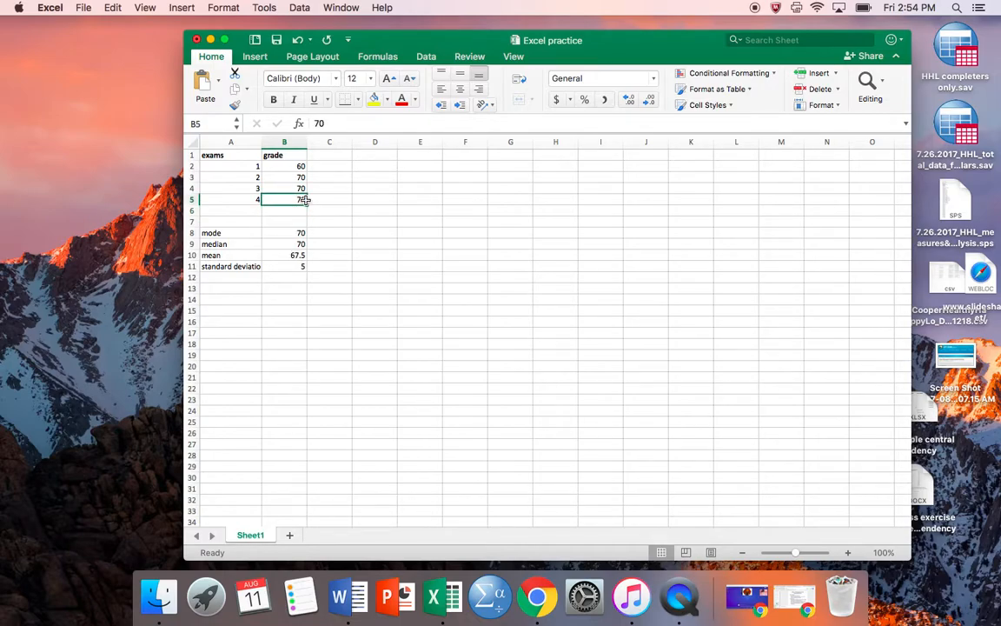
{"action": "type", "text": "80"}
{"action": "key", "text": "Return"}
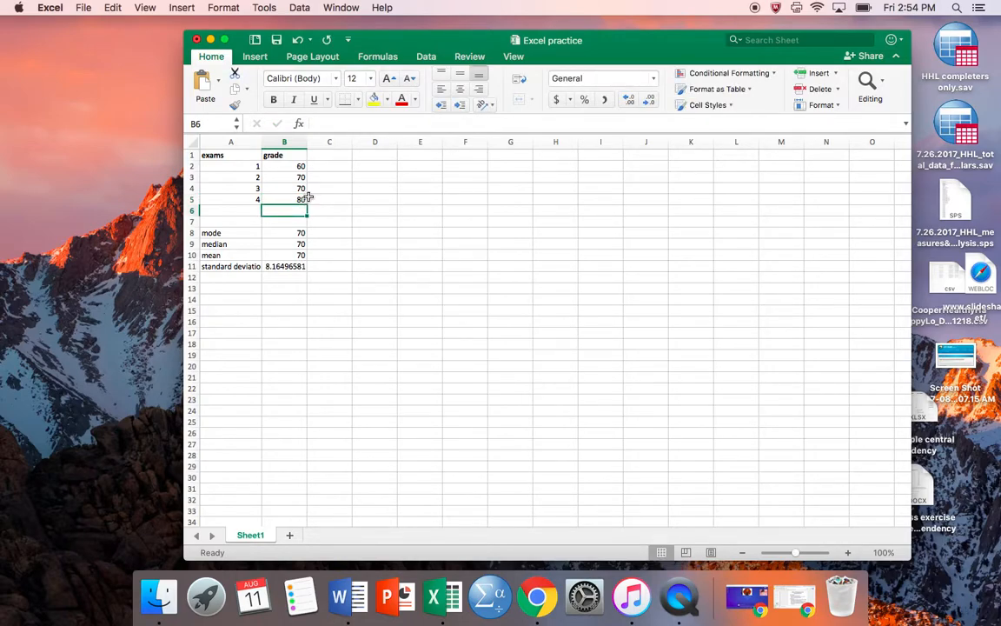
- Set the grade of exam 4 in cell B5 back to 100
{"action": "left_click", "coordinate": [298, 199]}
{"action": "type", "text": "100"}
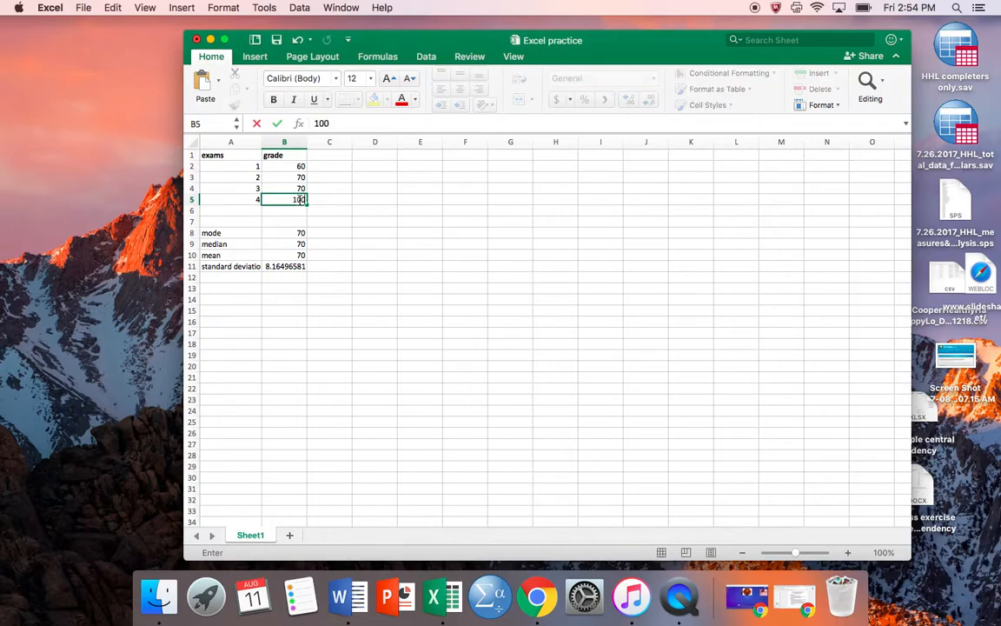
{"action": "key", "text": "Return"}
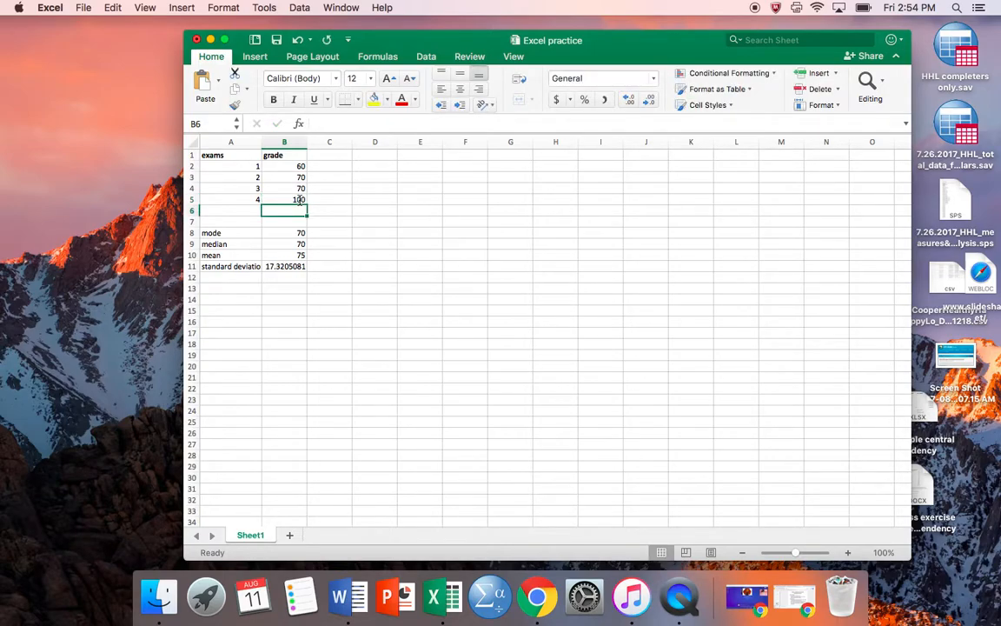